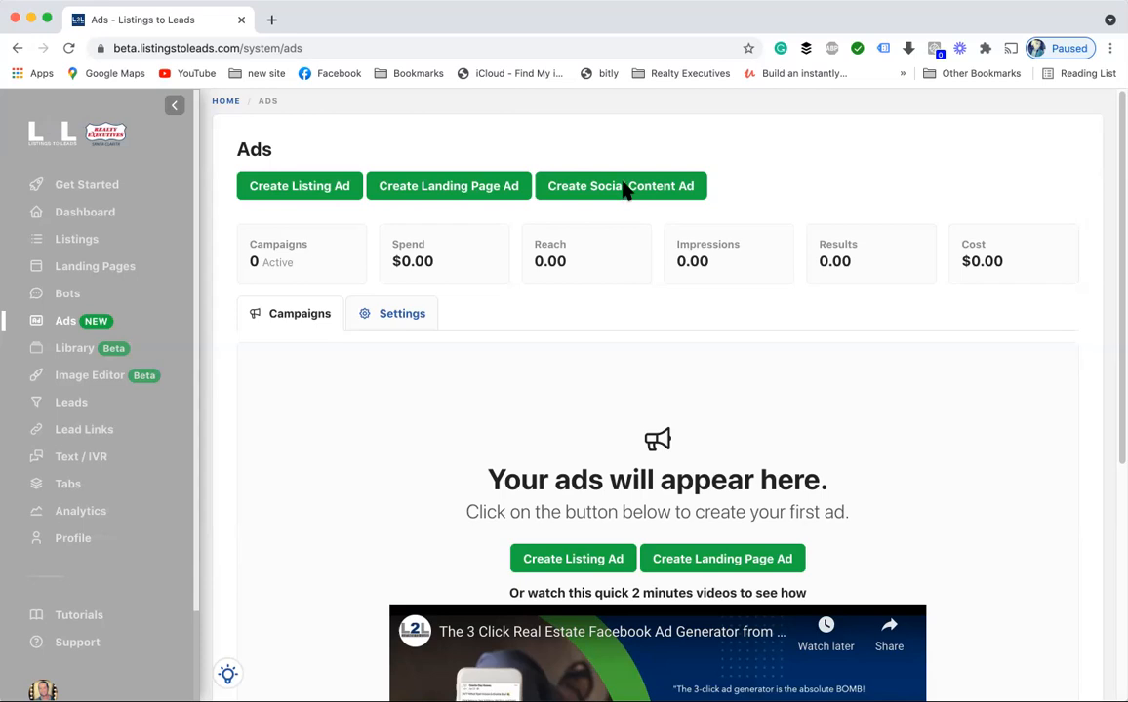
Create a social content ad for the "Pandemic Home Selling and Buying" PDF report
left_click(626, 190)
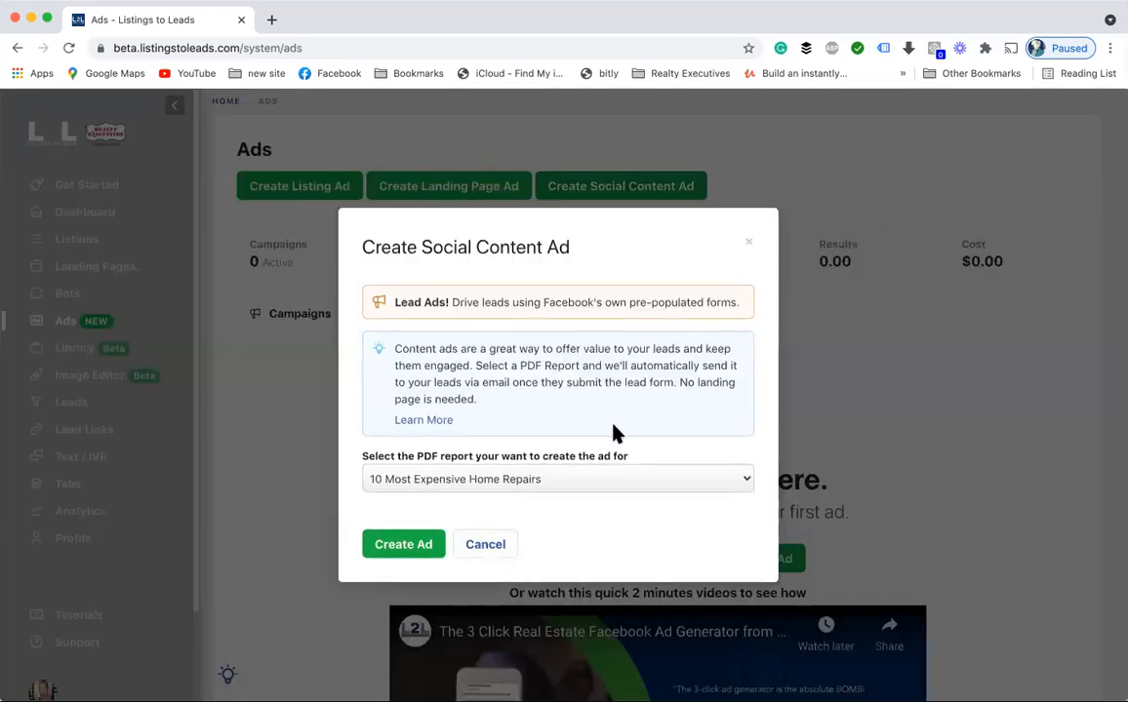
left_click(609, 475)
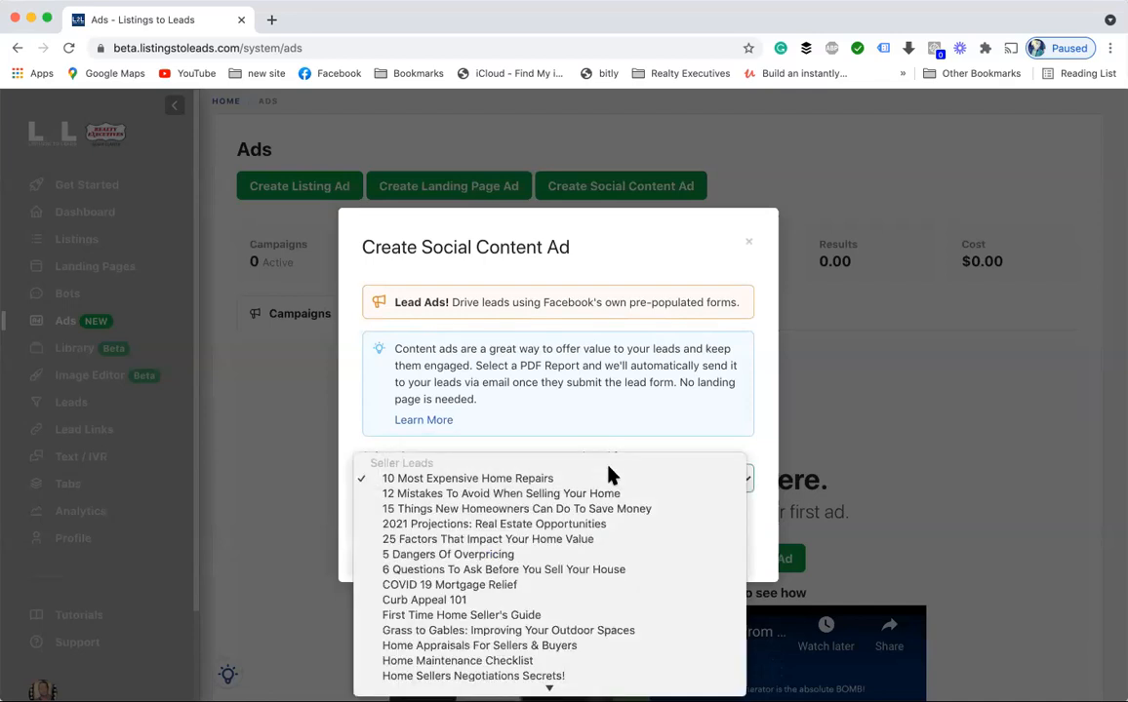
scroll(610, 473, "down", 5)
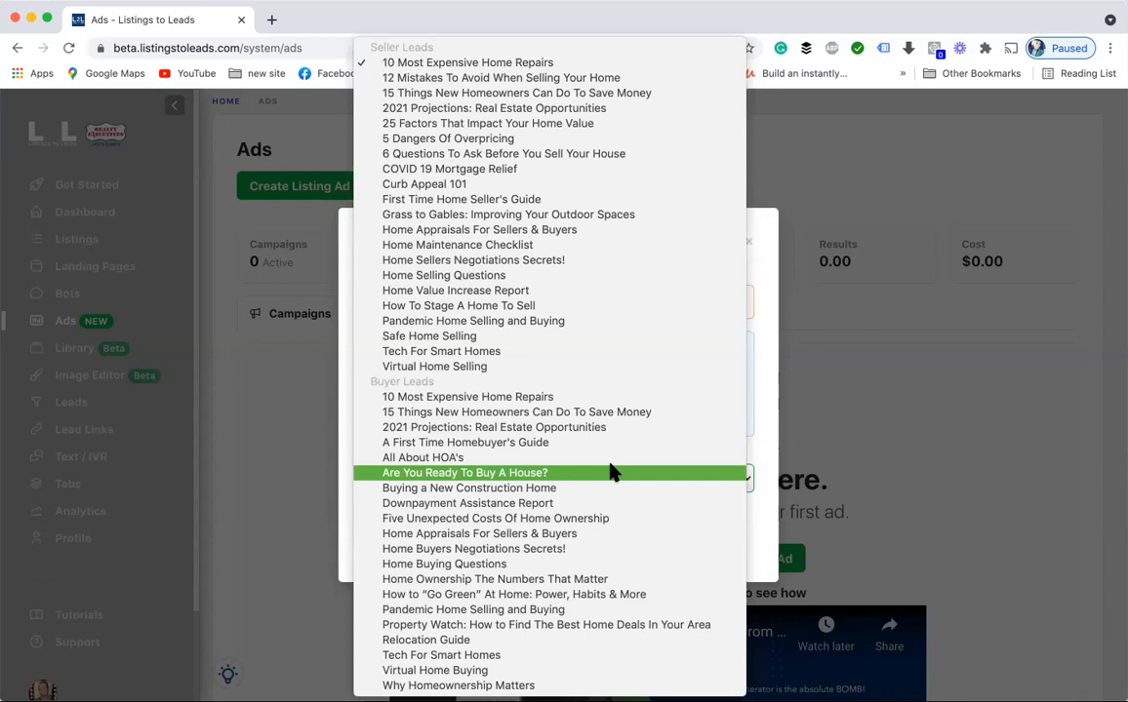
left_click(563, 323)
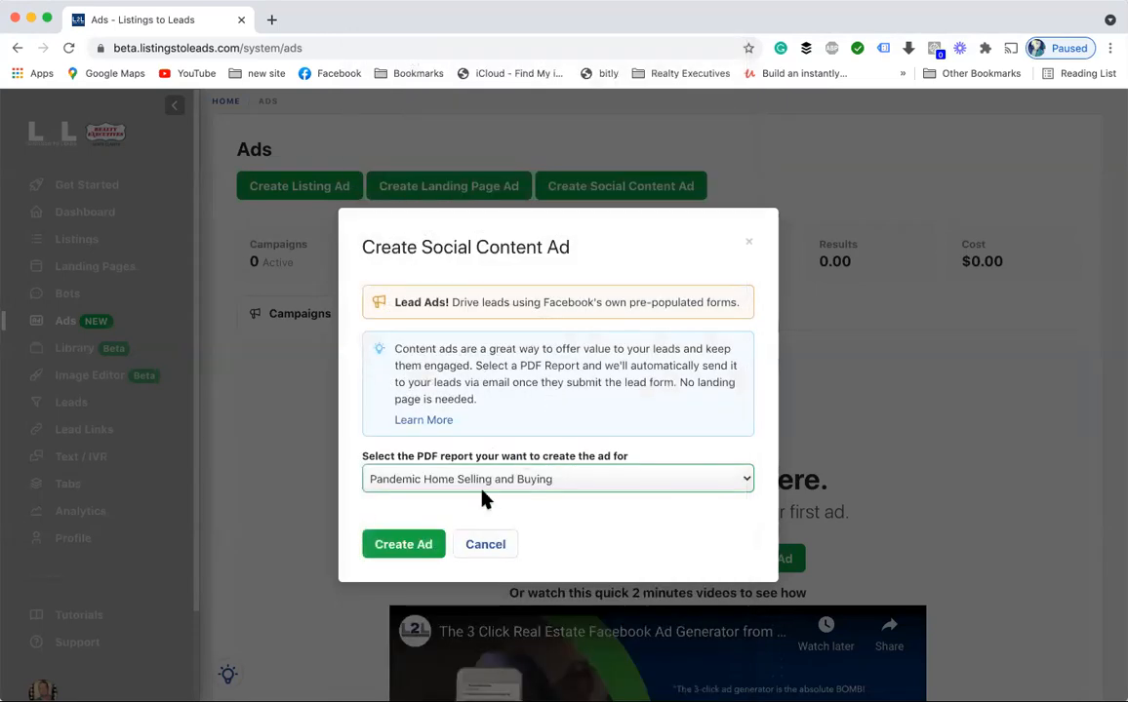
left_click(420, 547)
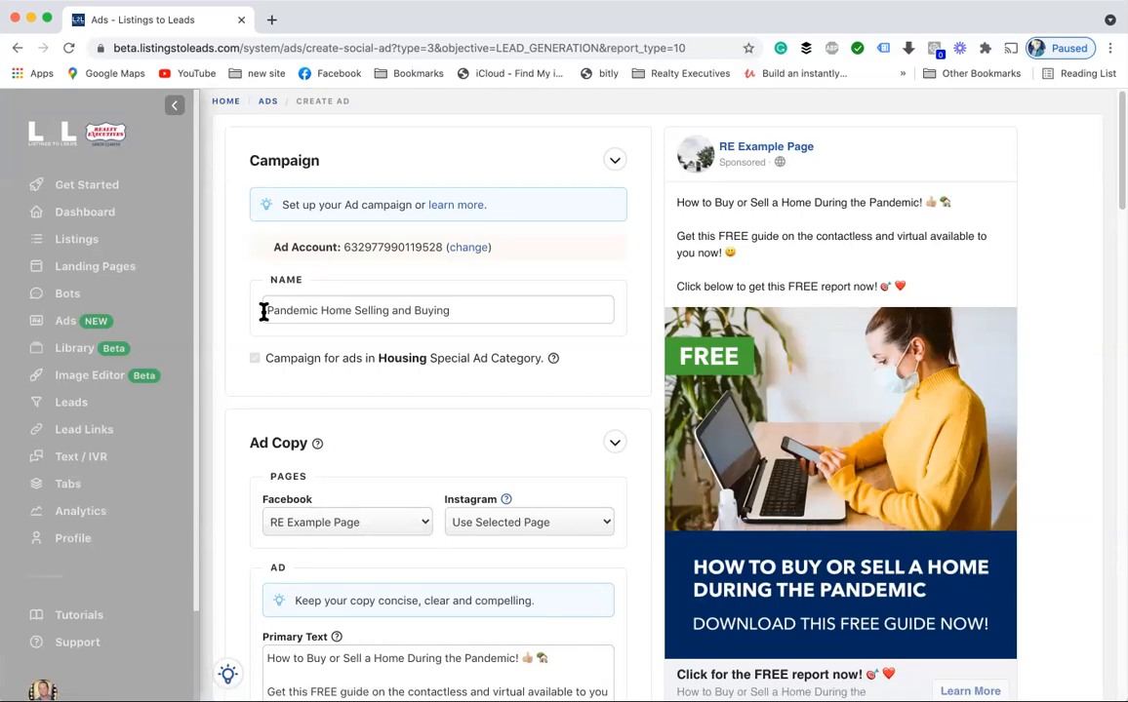
Review the ad's campaign name, Facebook and Instagram page options, primary text, media, headline, description and call to action
scroll(263, 313, "down", 2)
scroll(263, 312, "up", 2)
scroll(529, 452, "down", 3)
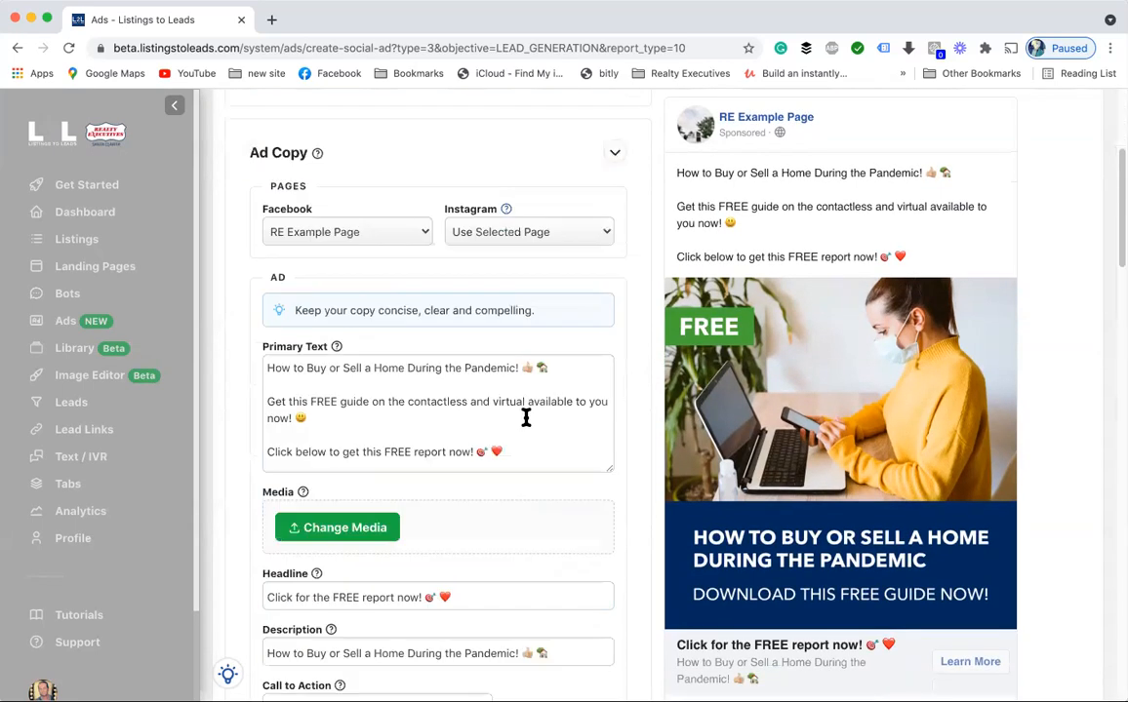
left_click(497, 239)
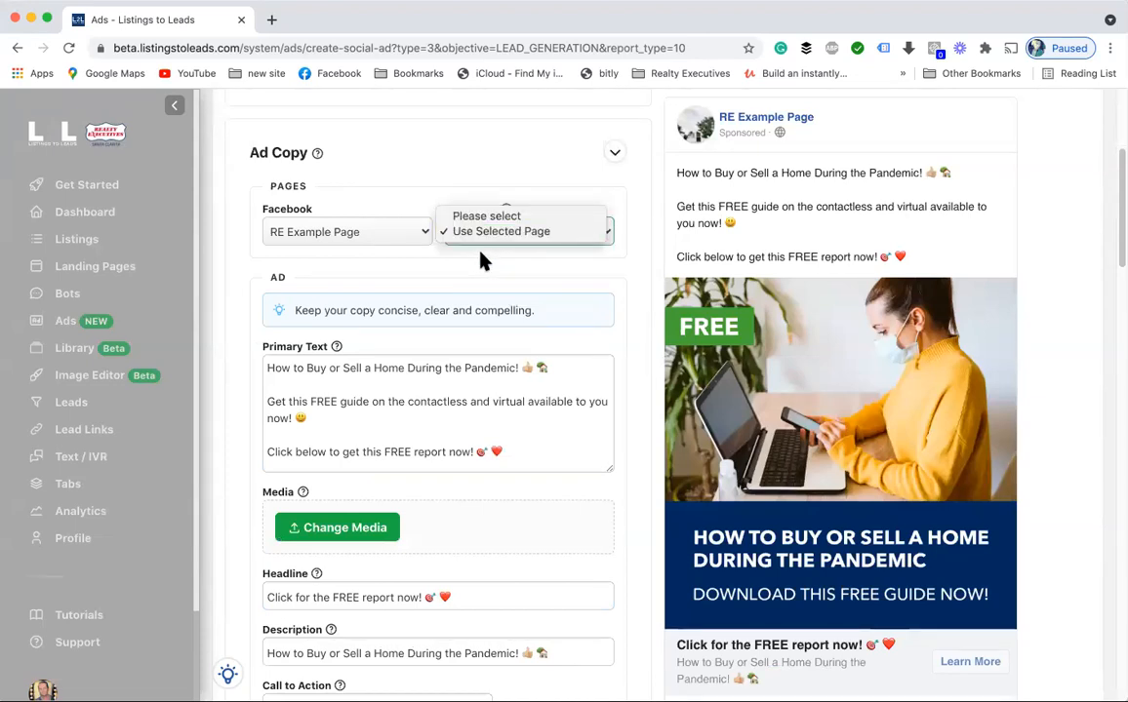
left_click(495, 261)
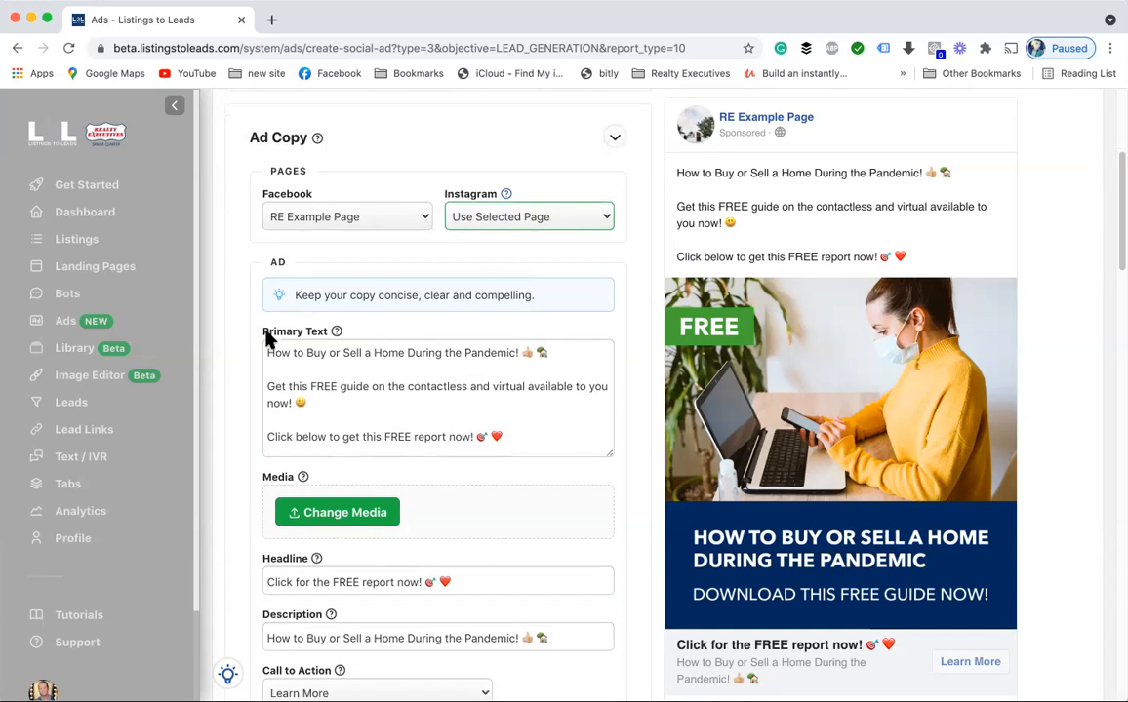
scroll(264, 336, "up", 5)
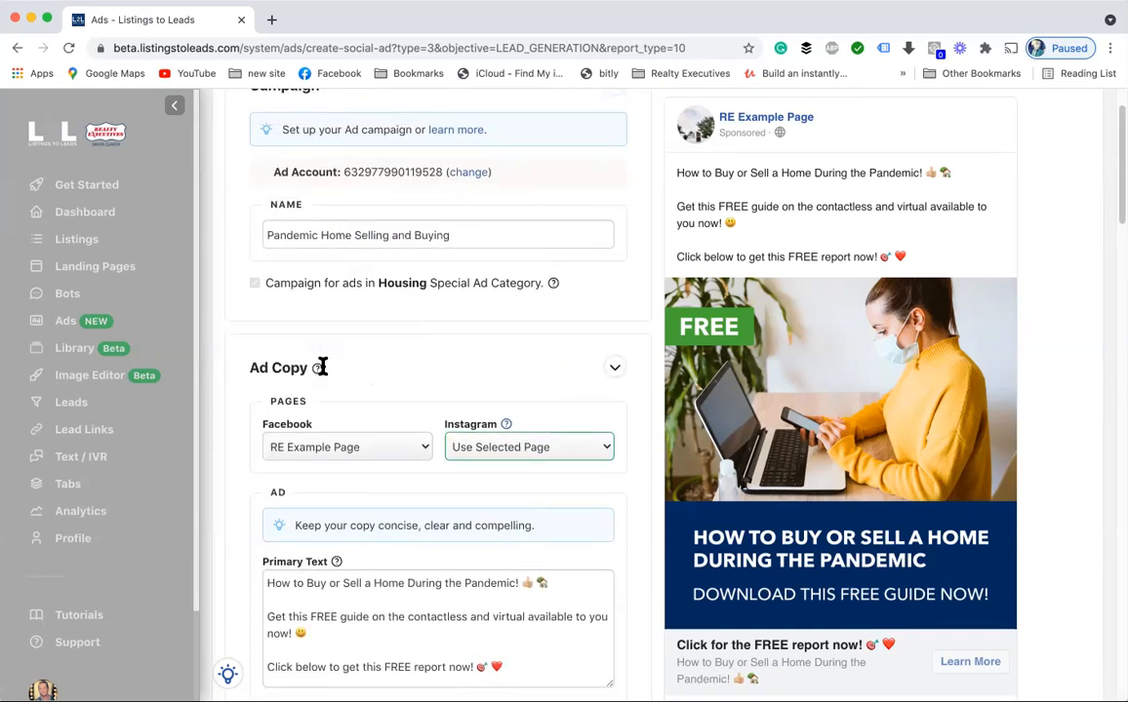
scroll(320, 368, "down", 3)
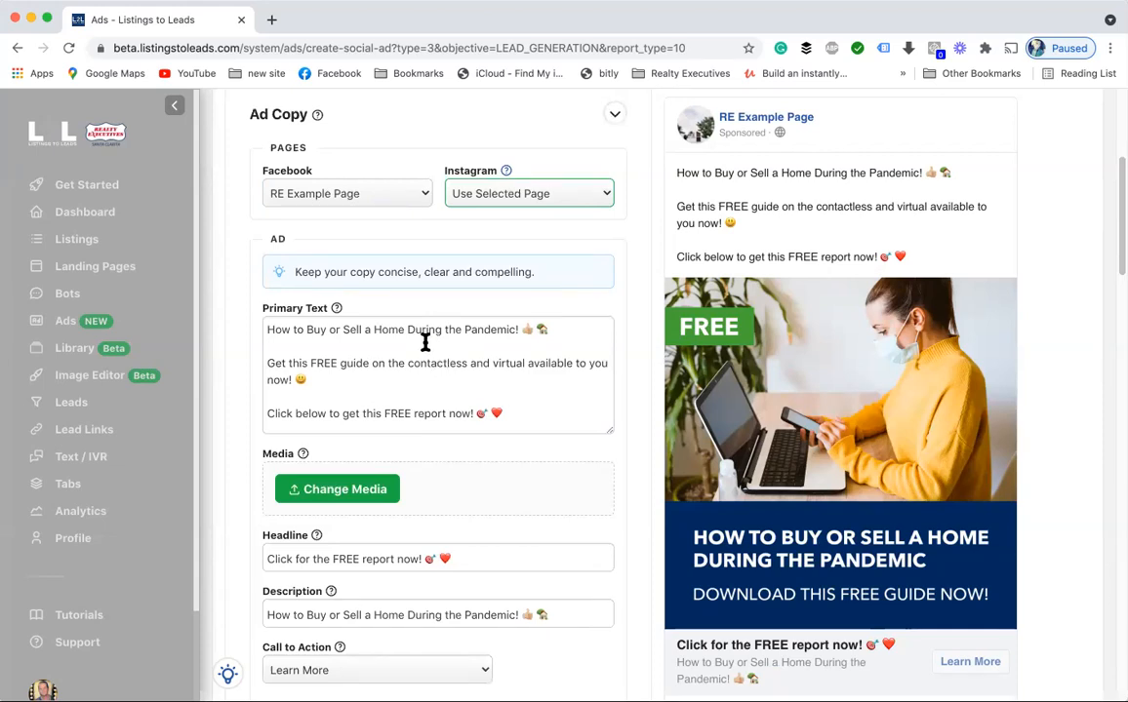
scroll(265, 388, "down", 2)
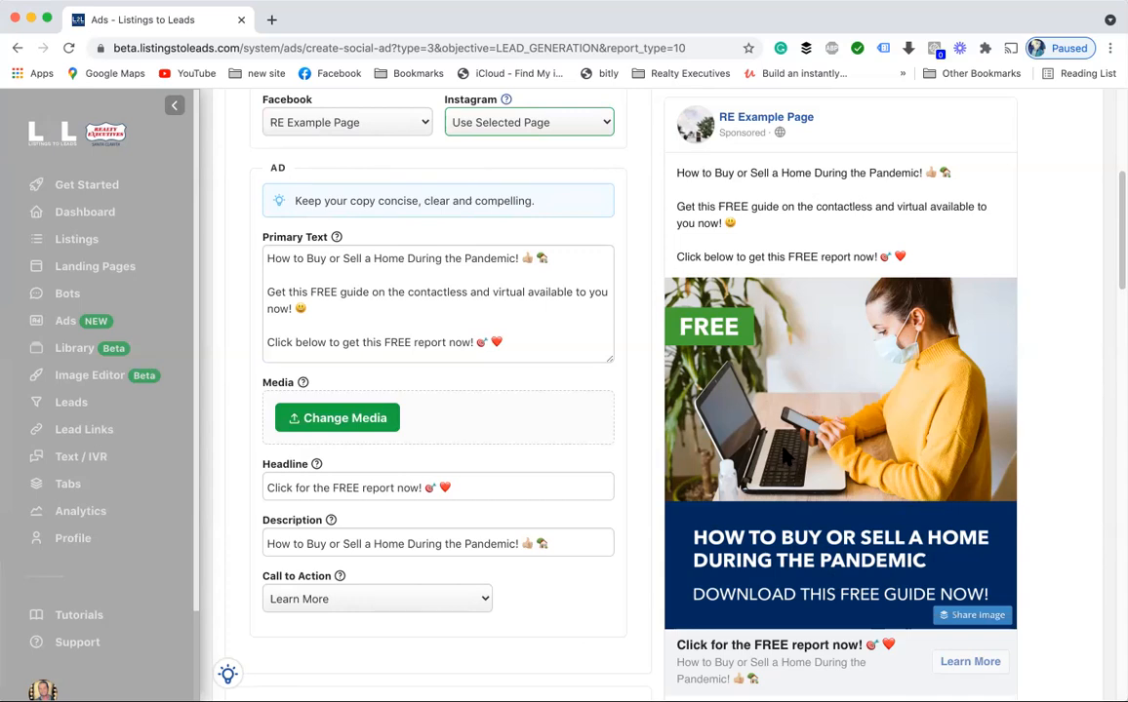
scroll(788, 457, "down", 2)
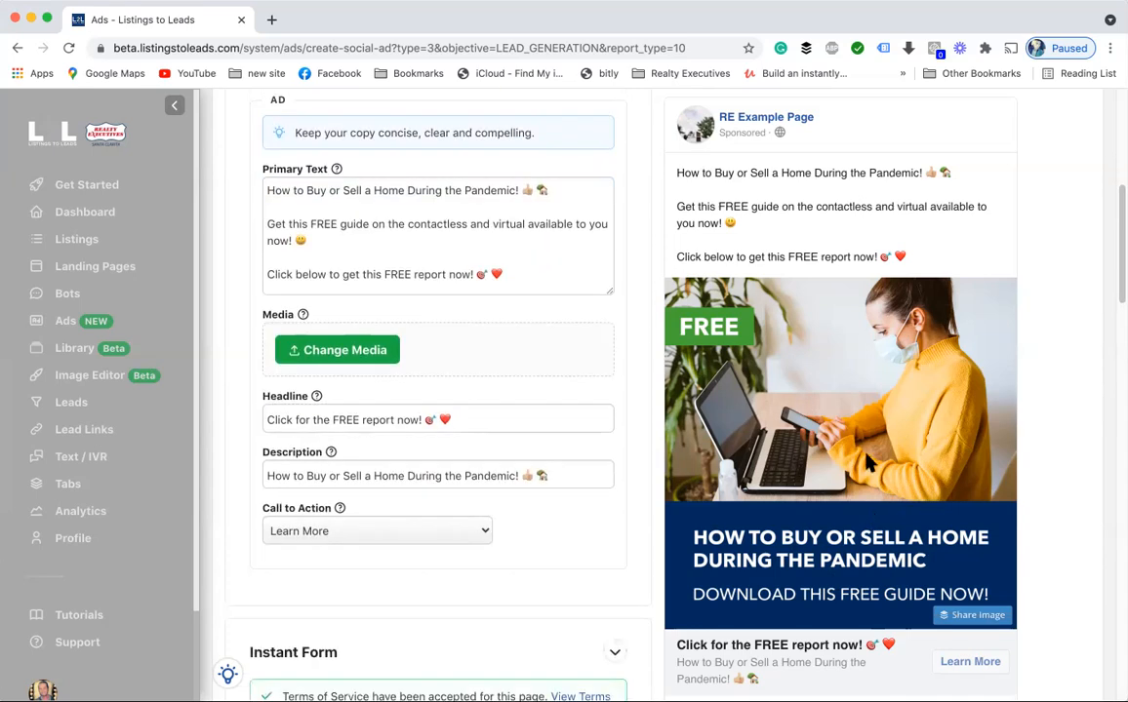
scroll(617, 474, "down", 4)
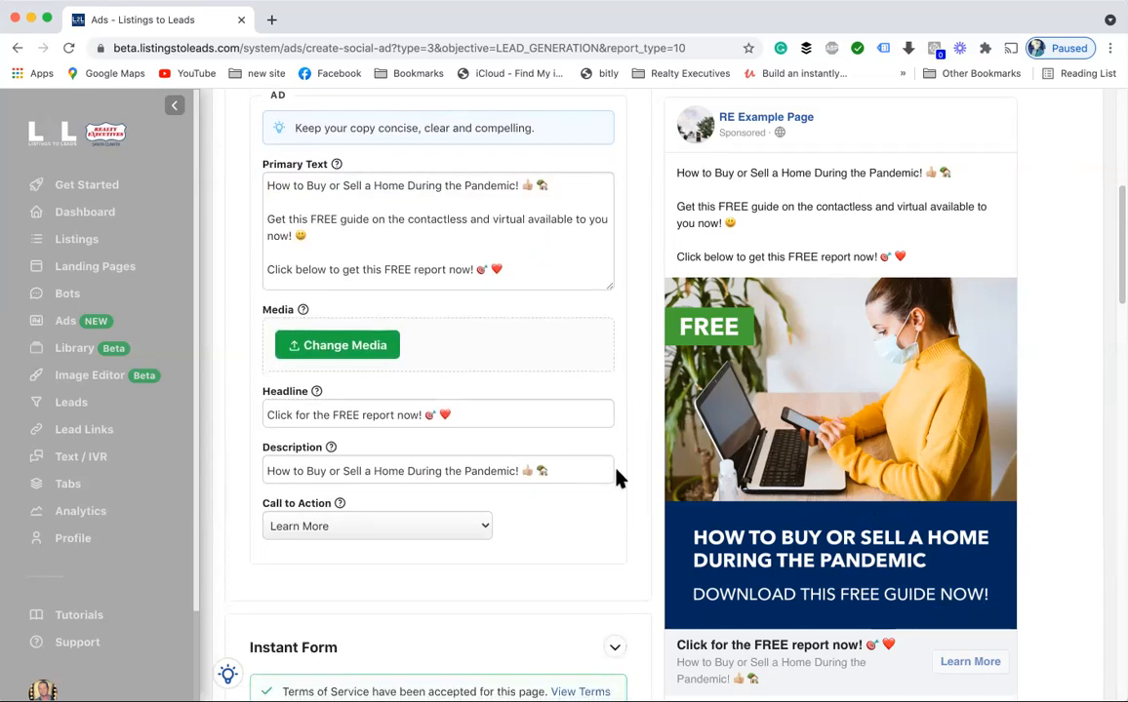
Start a new instant form for the ad
scroll(429, 419, "down", 3)
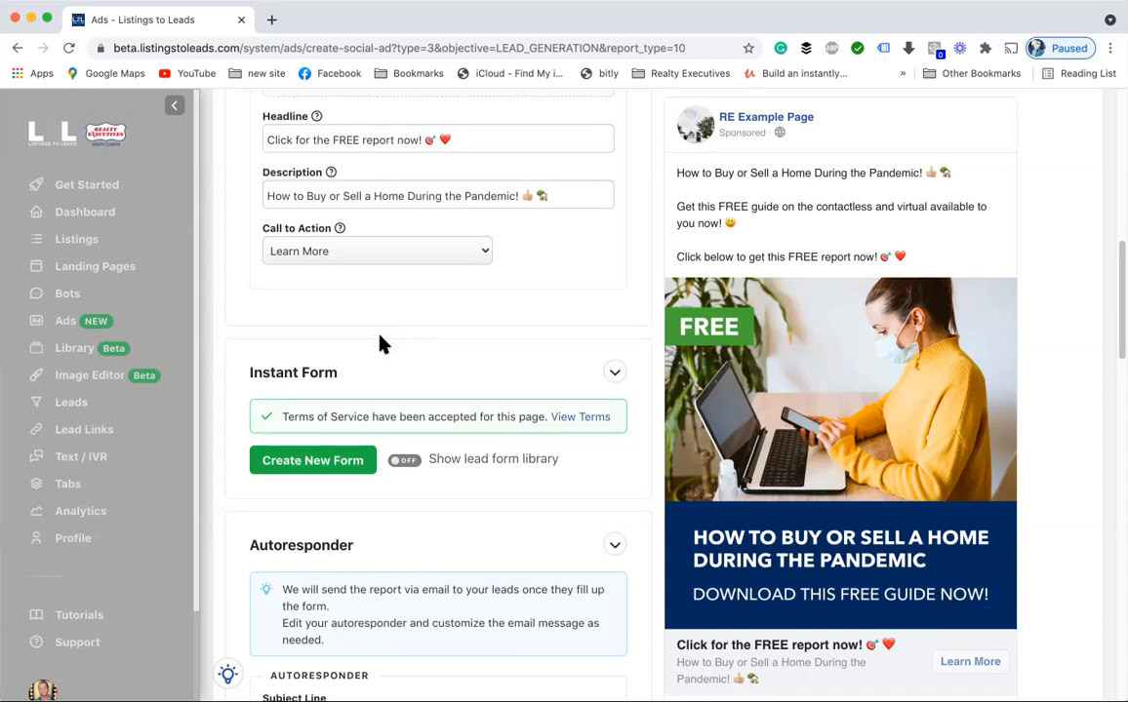
scroll(378, 340, "down", 2)
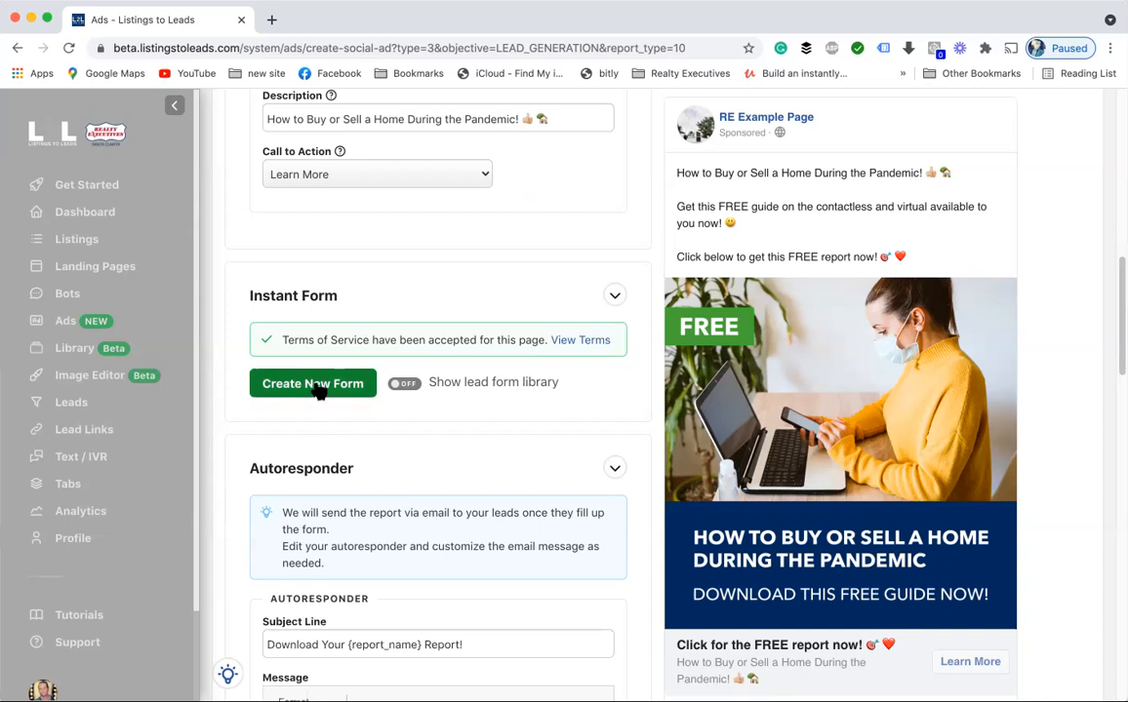
left_click(314, 384)
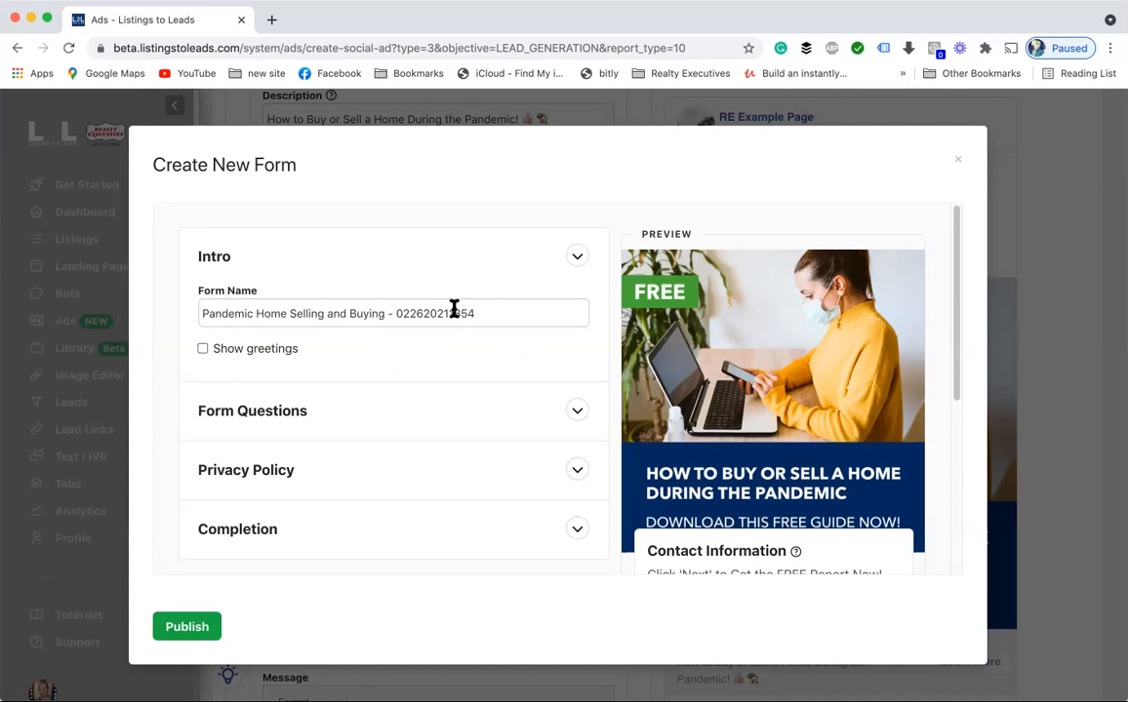
Try the form intro with greetings shown and compare the form preview with and without them
left_click(256, 353)
scroll(447, 368, "down", 5)
scroll(712, 434, "up", 5)
scroll(742, 410, "down", 5)
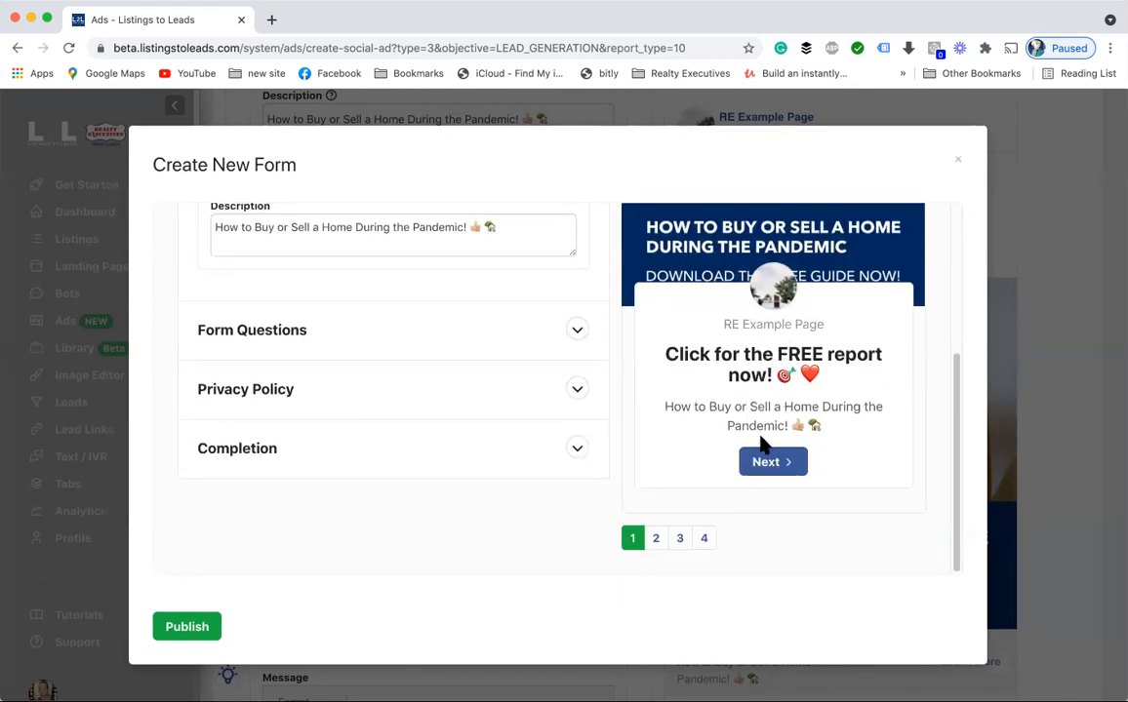
scroll(749, 444, "up", 2)
scroll(751, 446, "up", 2)
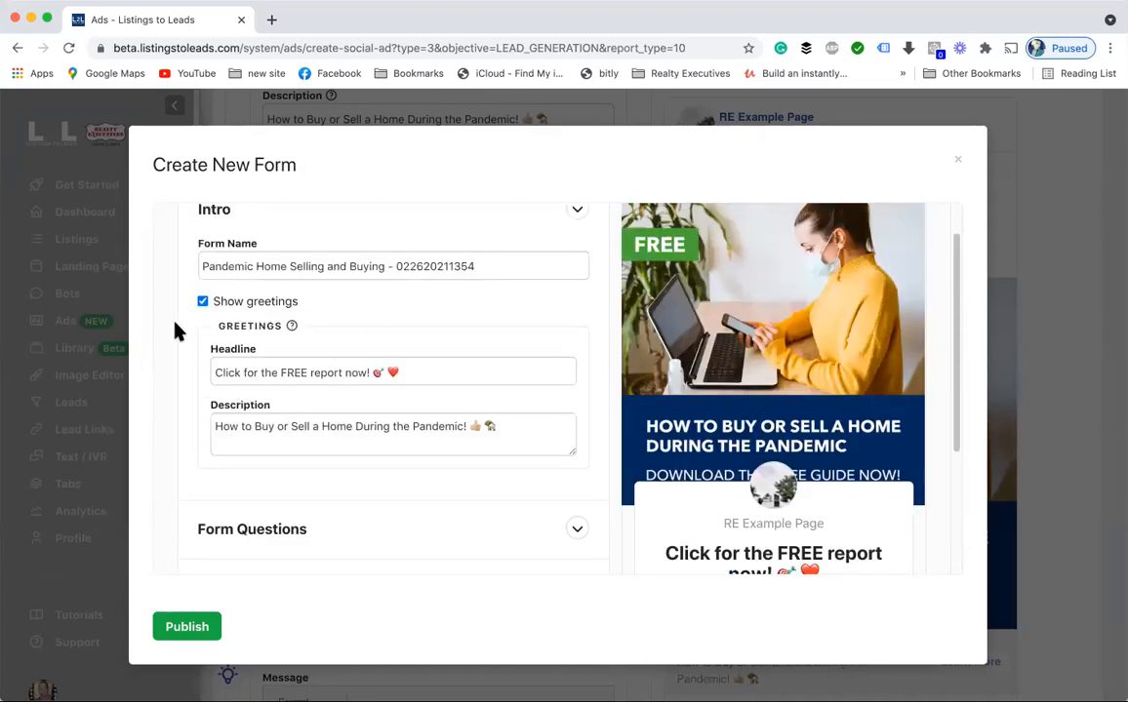
left_click(202, 300)
scroll(693, 450, "down", 5)
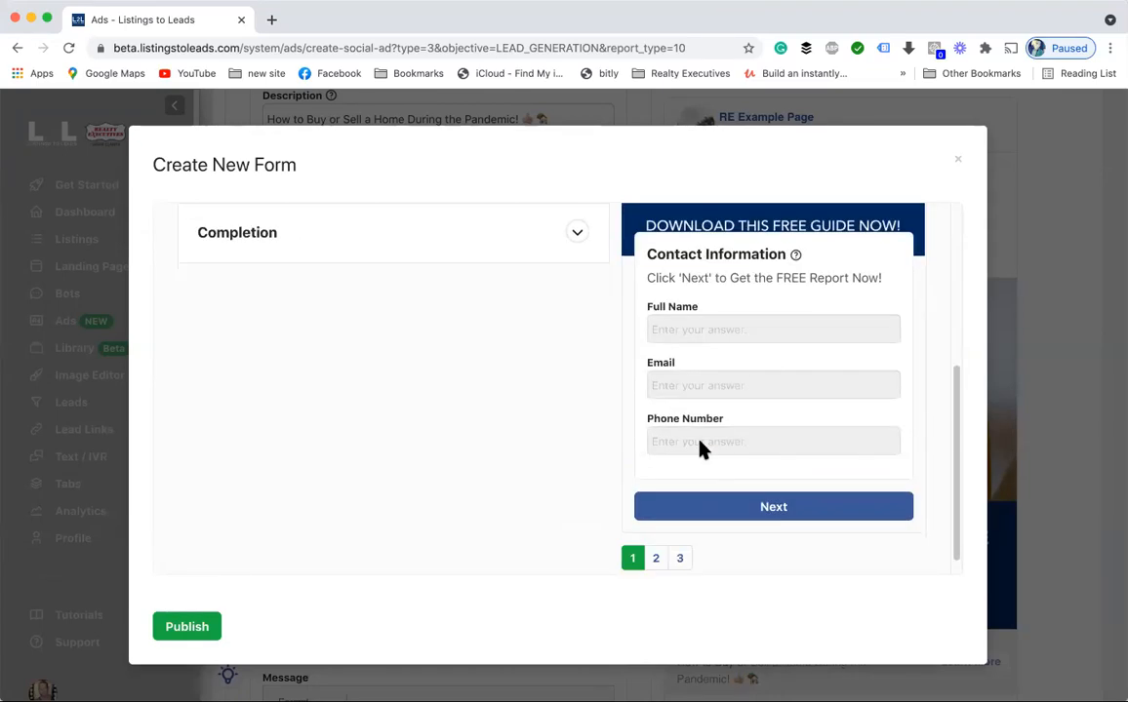
scroll(680, 419, "up", 4)
scroll(680, 429, "down", 3)
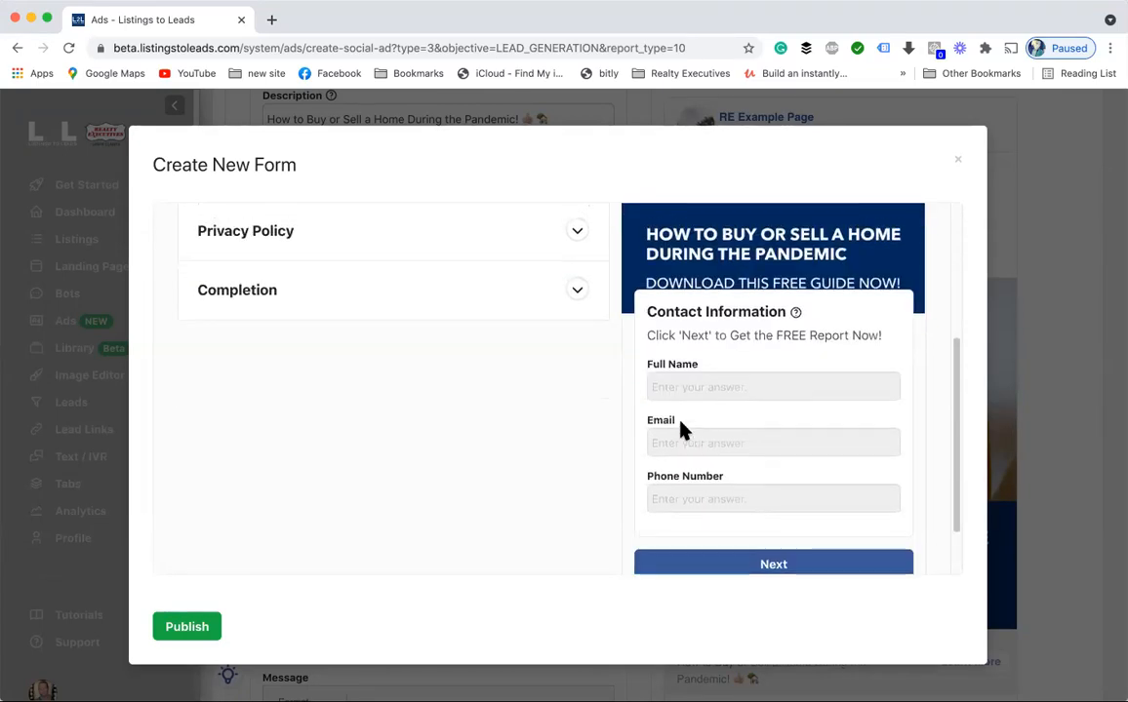
scroll(680, 429, "up", 5)
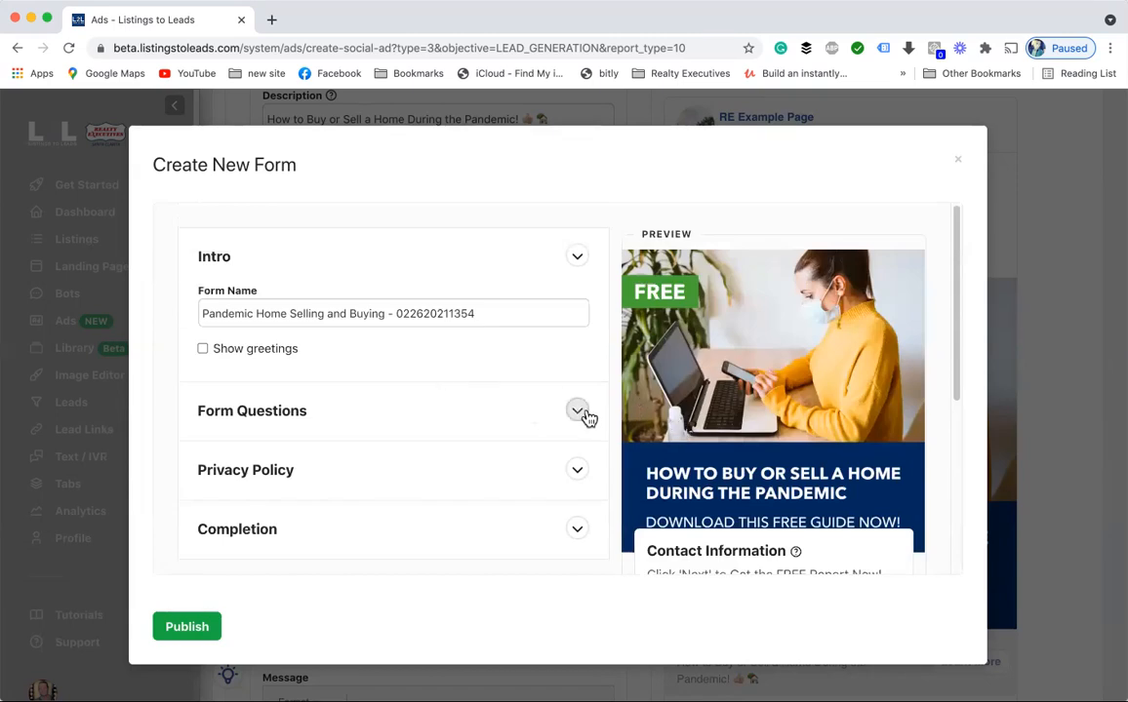
left_click(202, 348)
scroll(702, 449, "down", 3)
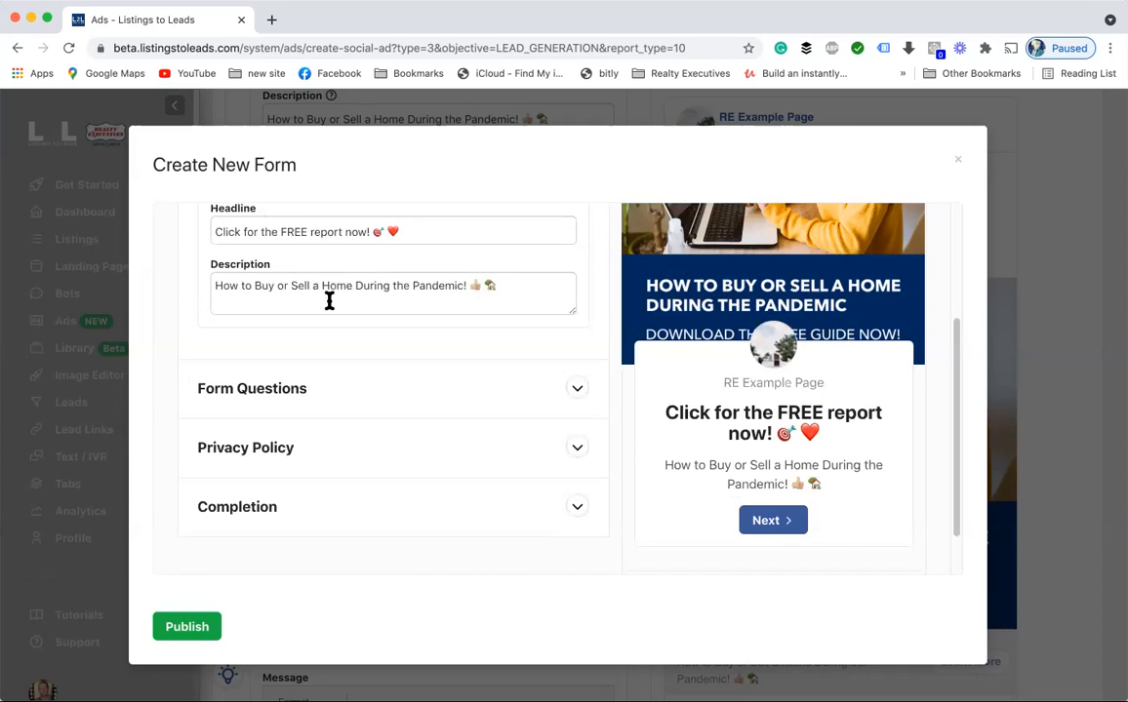
scroll(327, 276, "up", 3)
left_click(203, 348)
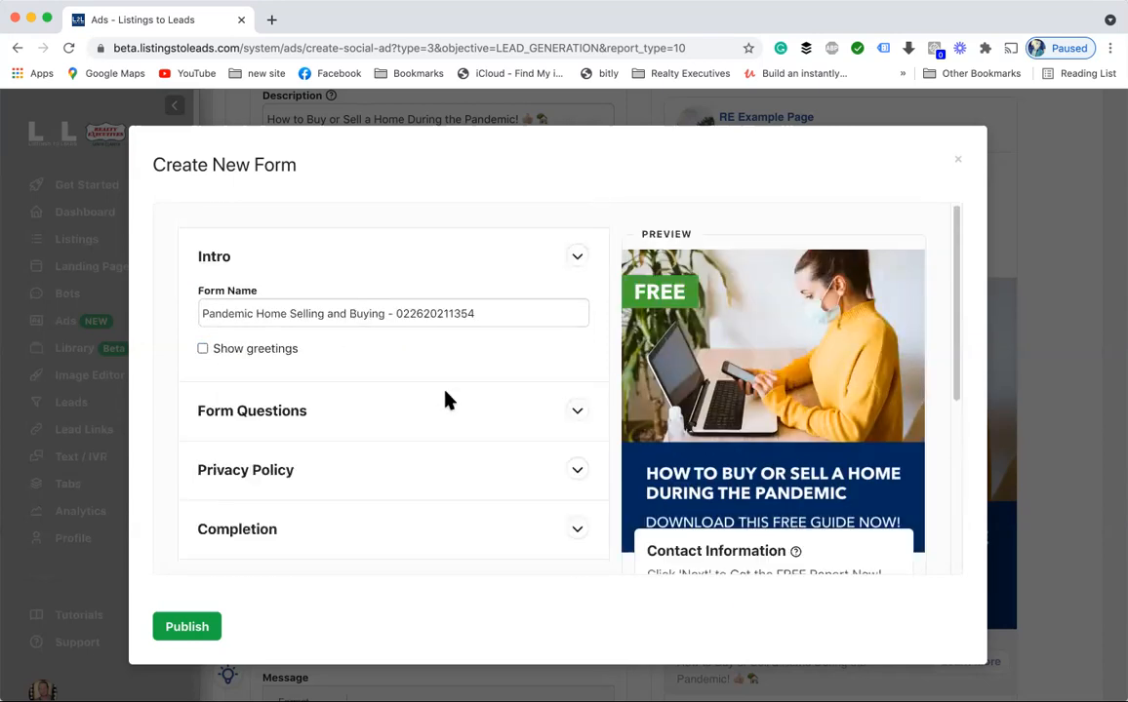
Examine the form's questions with their preview, and the privacy policy link and link text
left_click(576, 414)
scroll(571, 421, "down", 1)
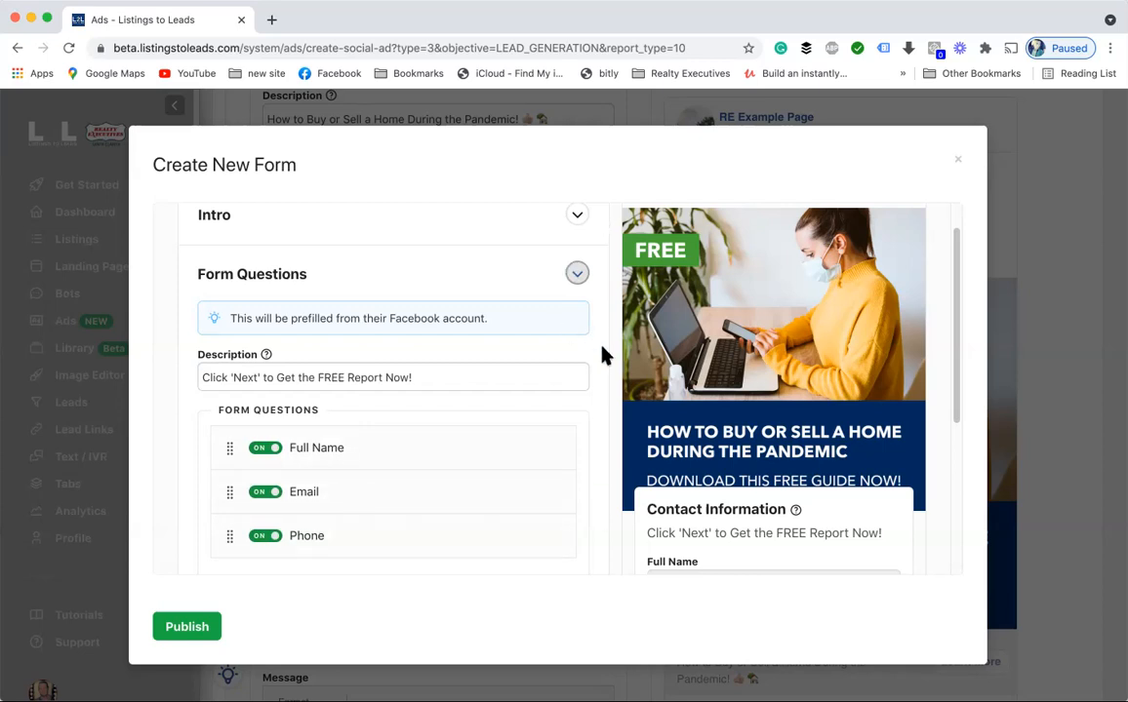
scroll(683, 409, "down", 5)
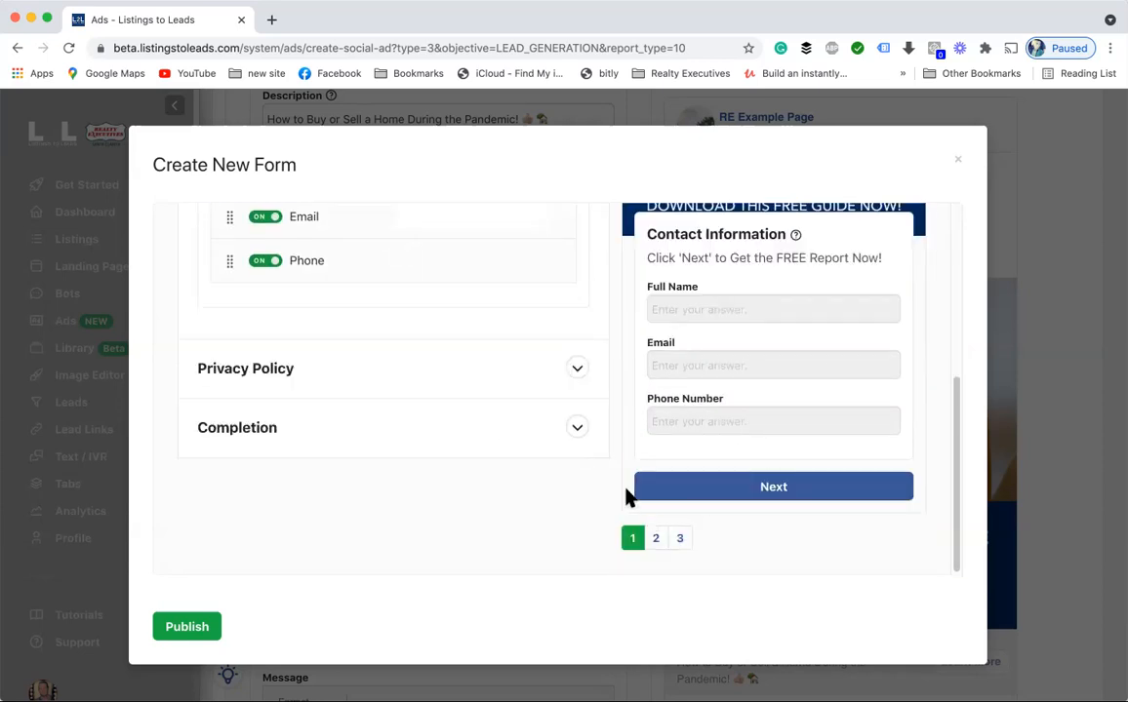
scroll(625, 497, "up", 5)
left_click(577, 287)
left_click(578, 356)
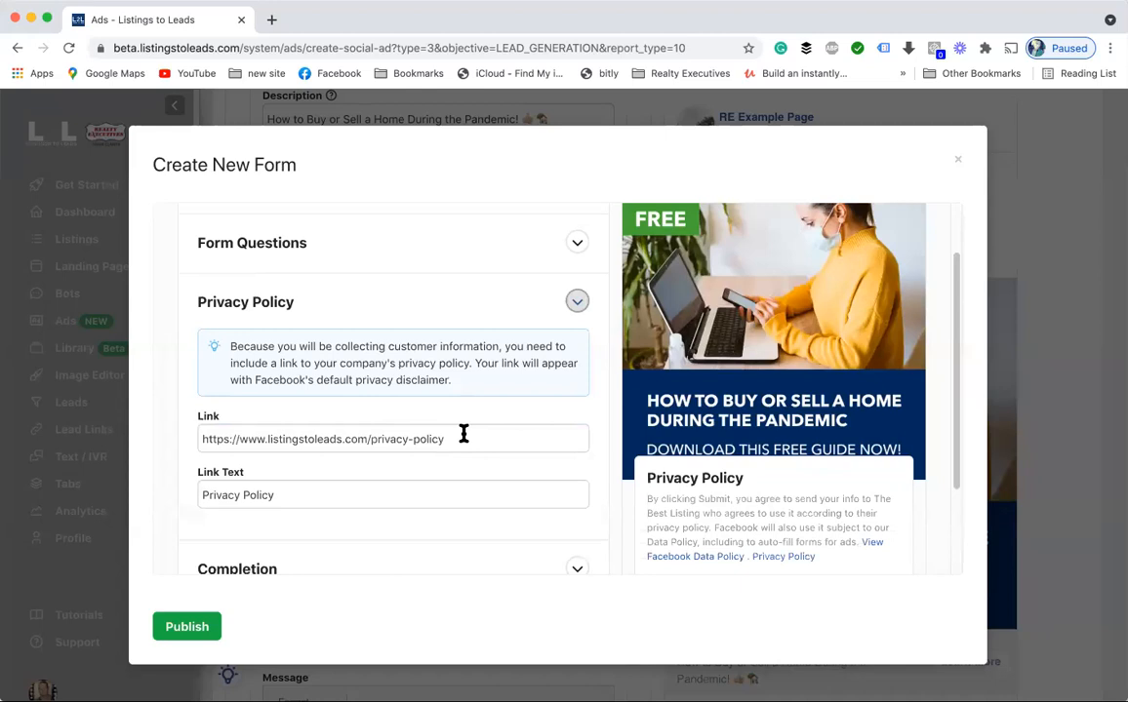
left_click(576, 303)
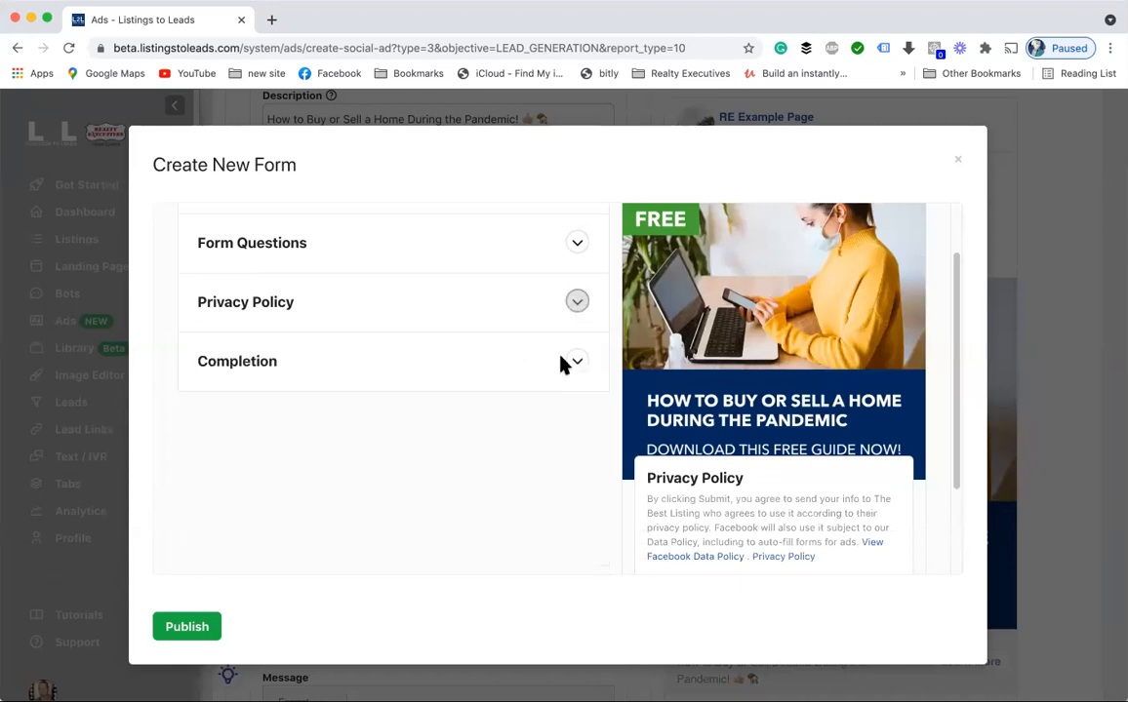
Check the completion section's headline, description, call-to-action text and report link, and publish the lead form
left_click(576, 363)
scroll(546, 390, "down", 2)
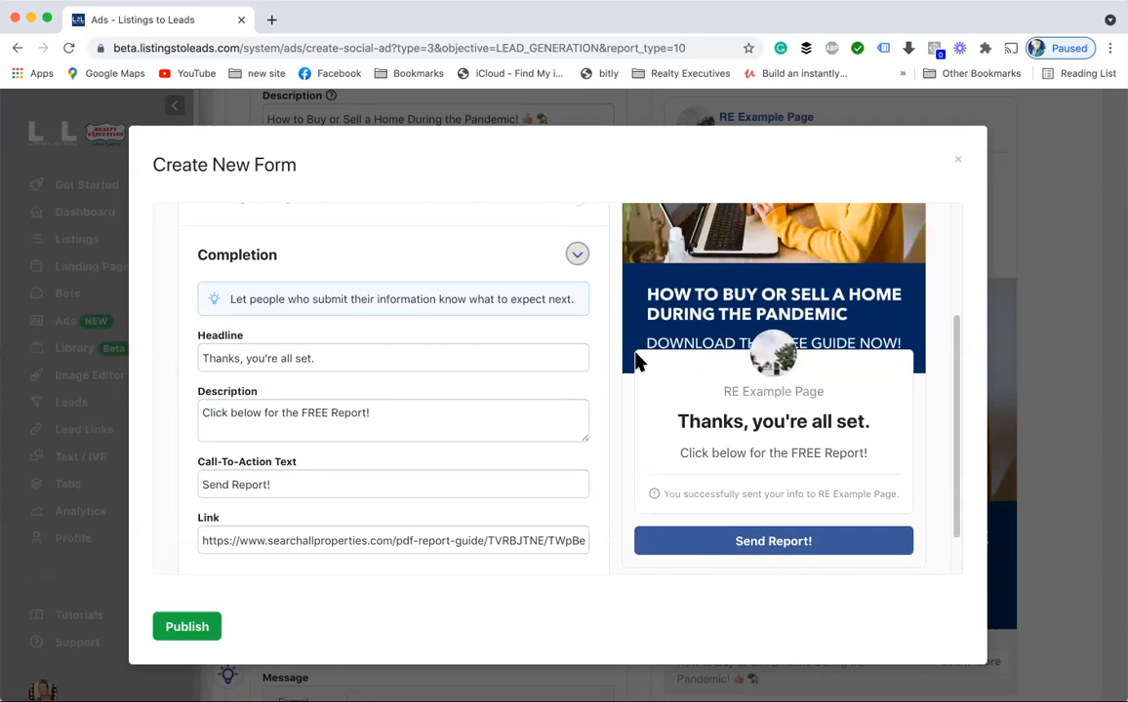
left_click_drag(213, 534, 573, 491)
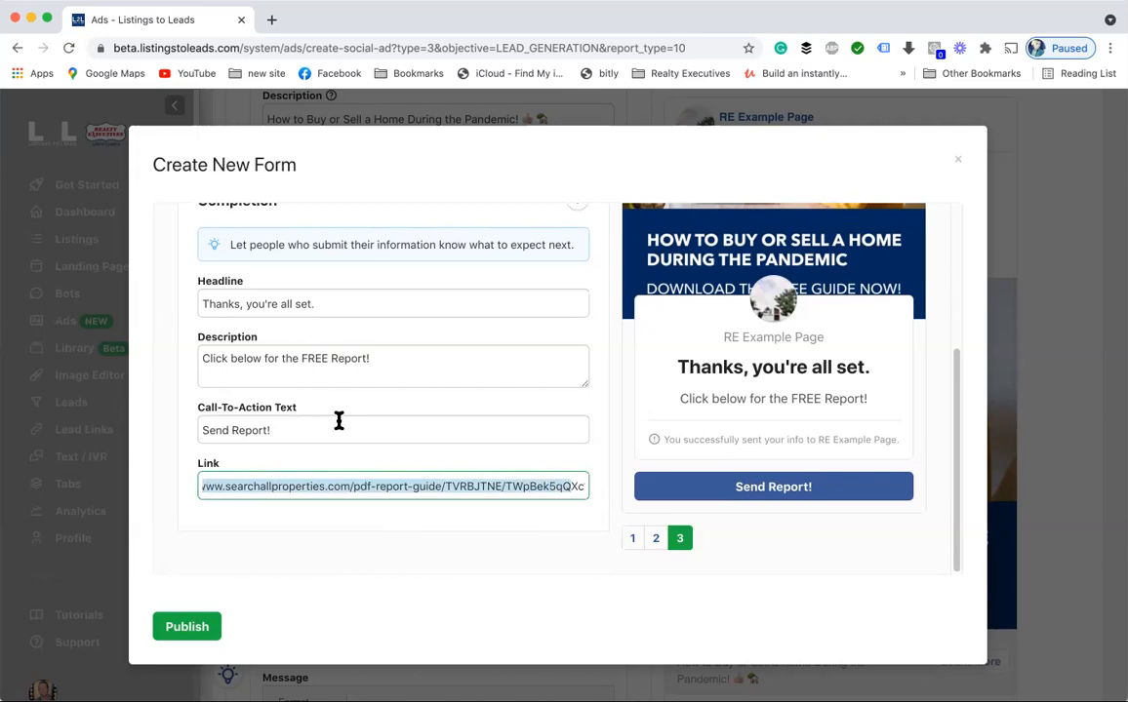
scroll(302, 422, "up", 2)
scroll(339, 415, "up", 1)
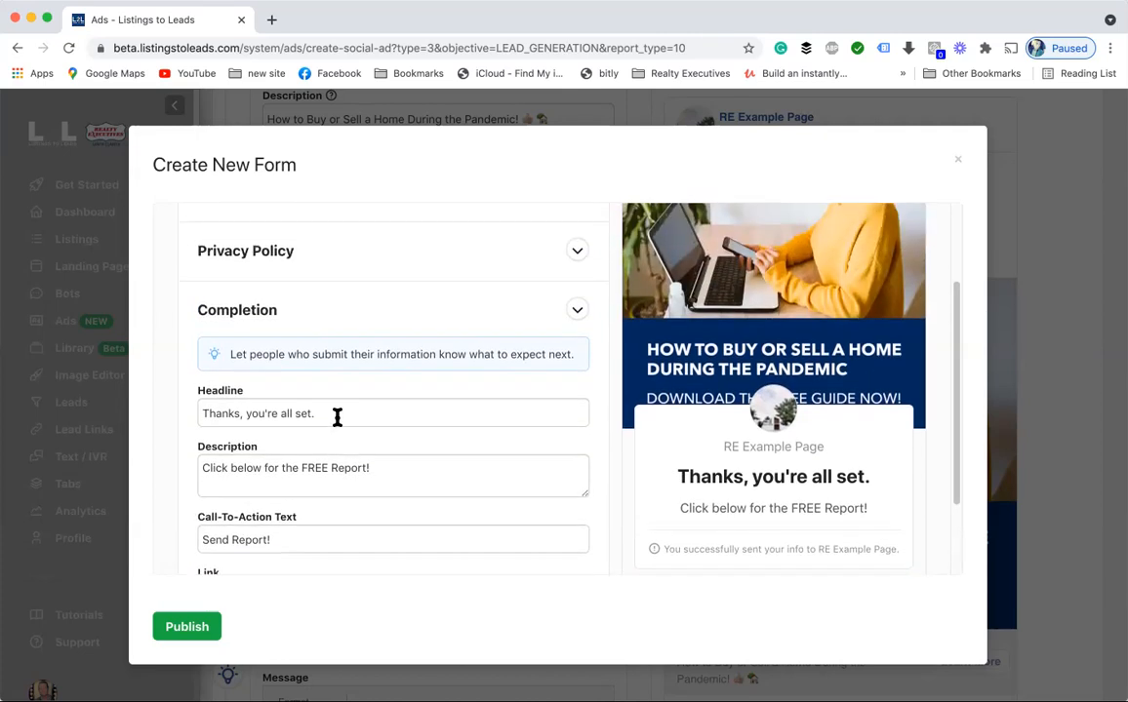
left_click(200, 626)
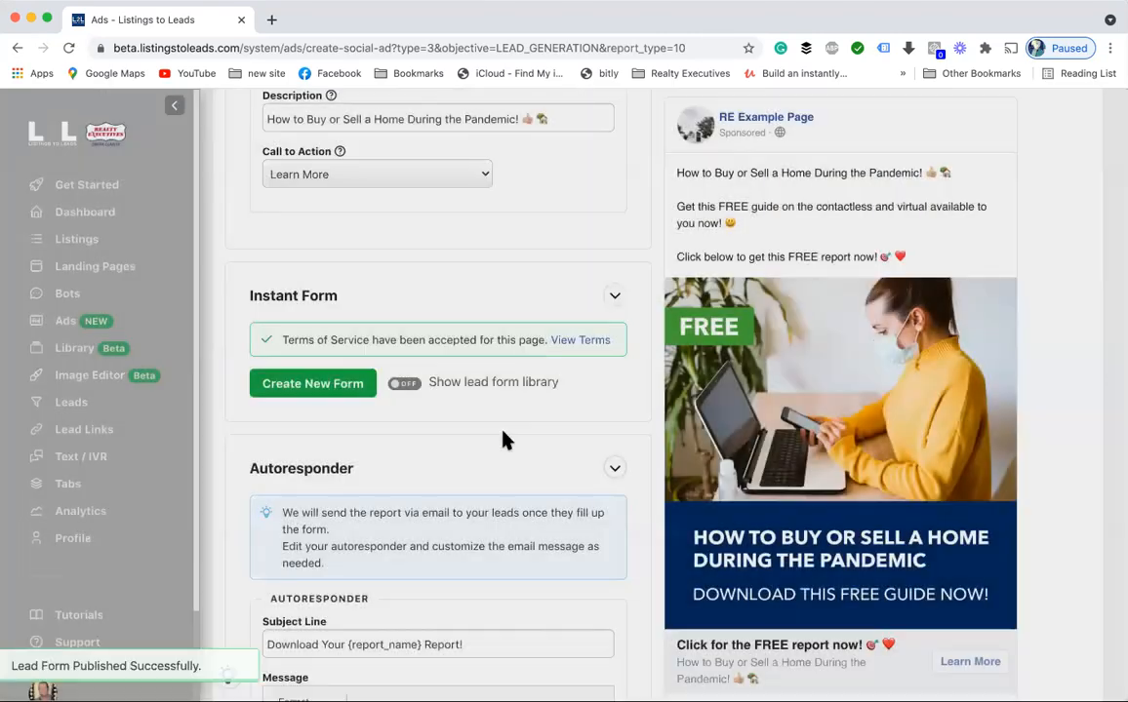
Review the autoresponder's subject line and email message
scroll(504, 439, "down", 8)
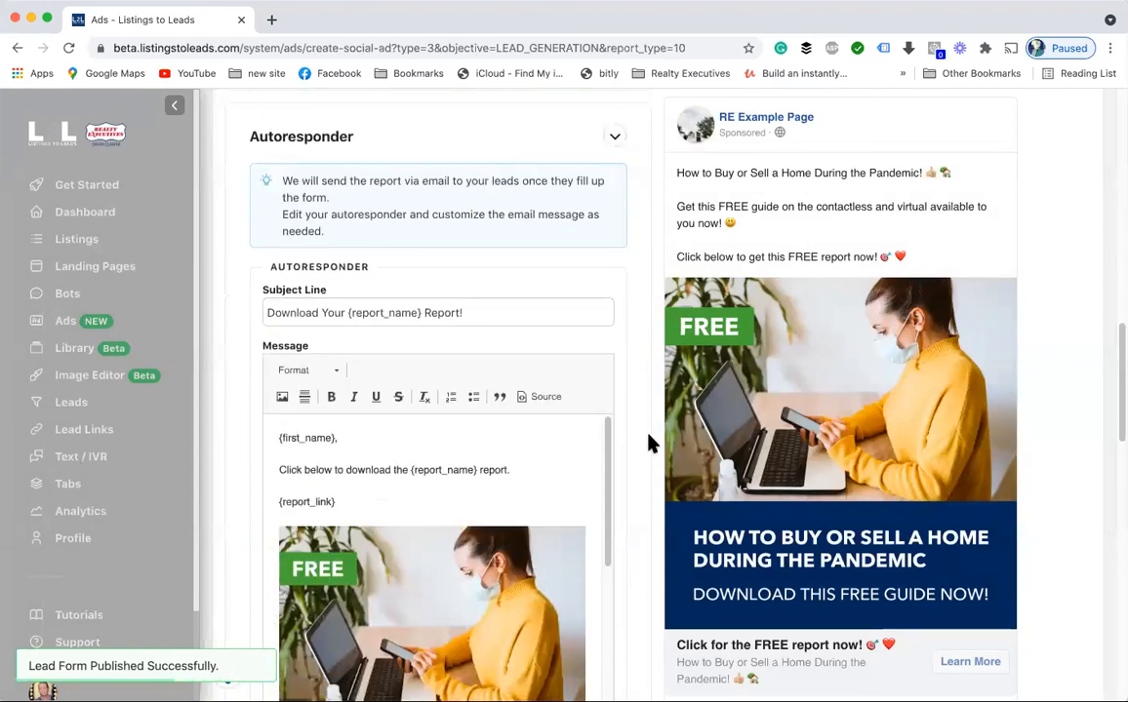
scroll(649, 444, "up", 2)
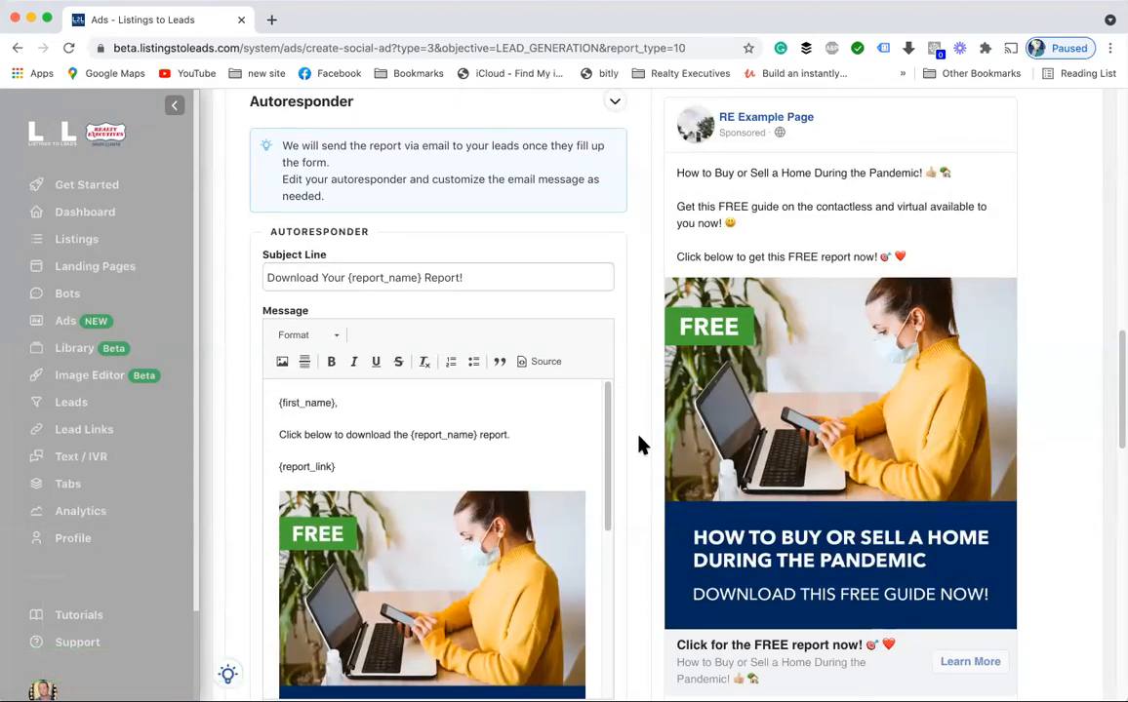
scroll(640, 445, "down", 1)
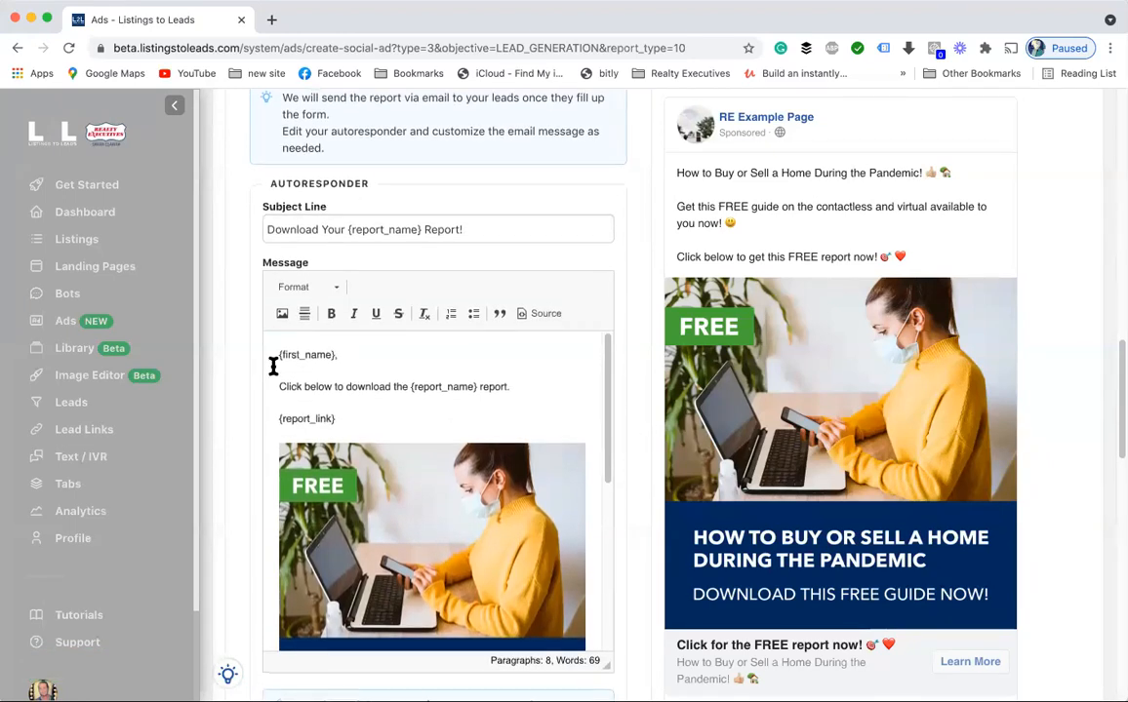
scroll(245, 380, "down", 1)
scroll(246, 381, "down", 5)
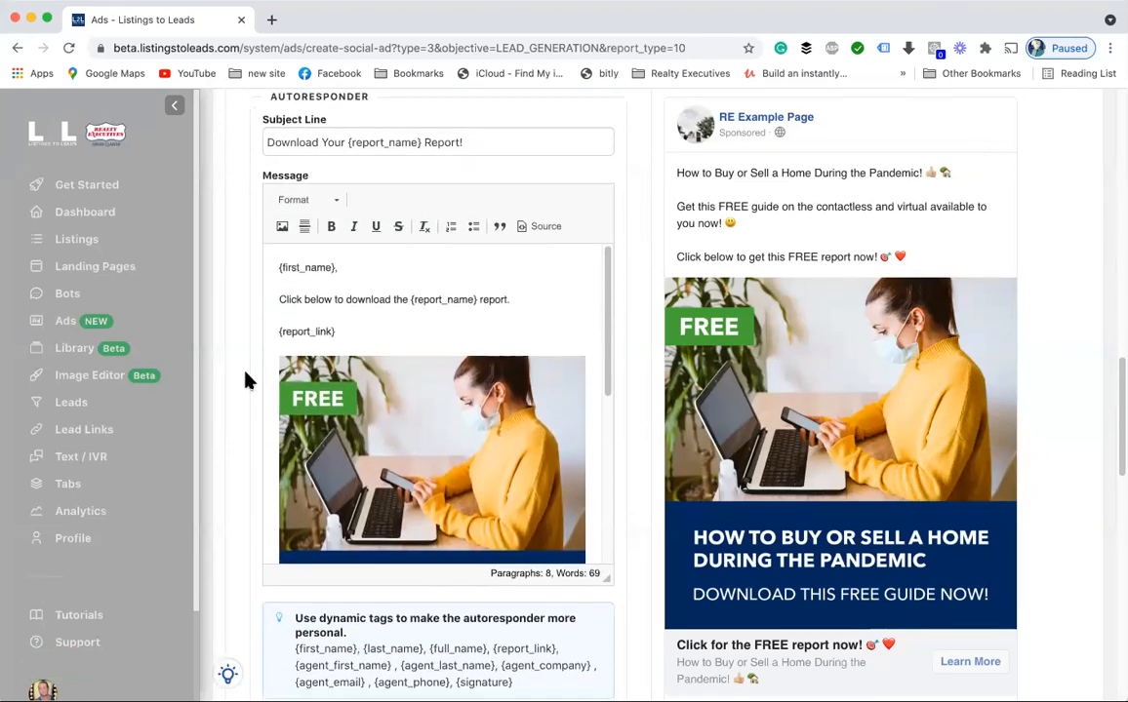
Set the audience's location target to People living in this location
scroll(242, 417, "down", 7)
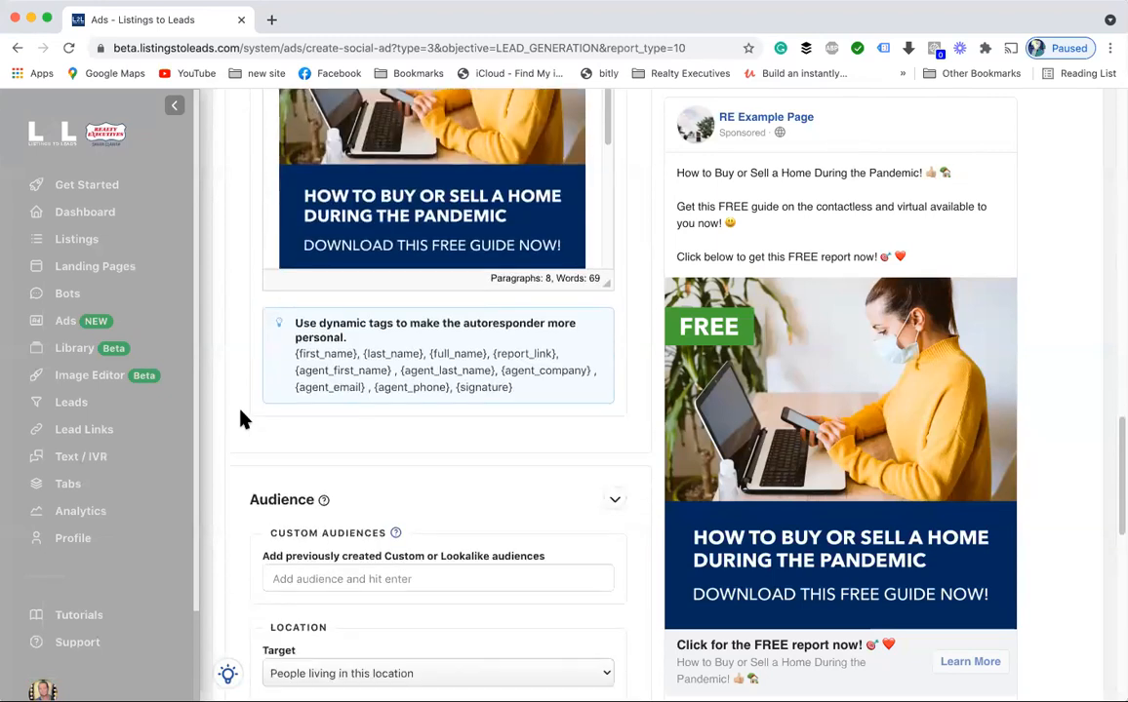
scroll(244, 418, "down", 3)
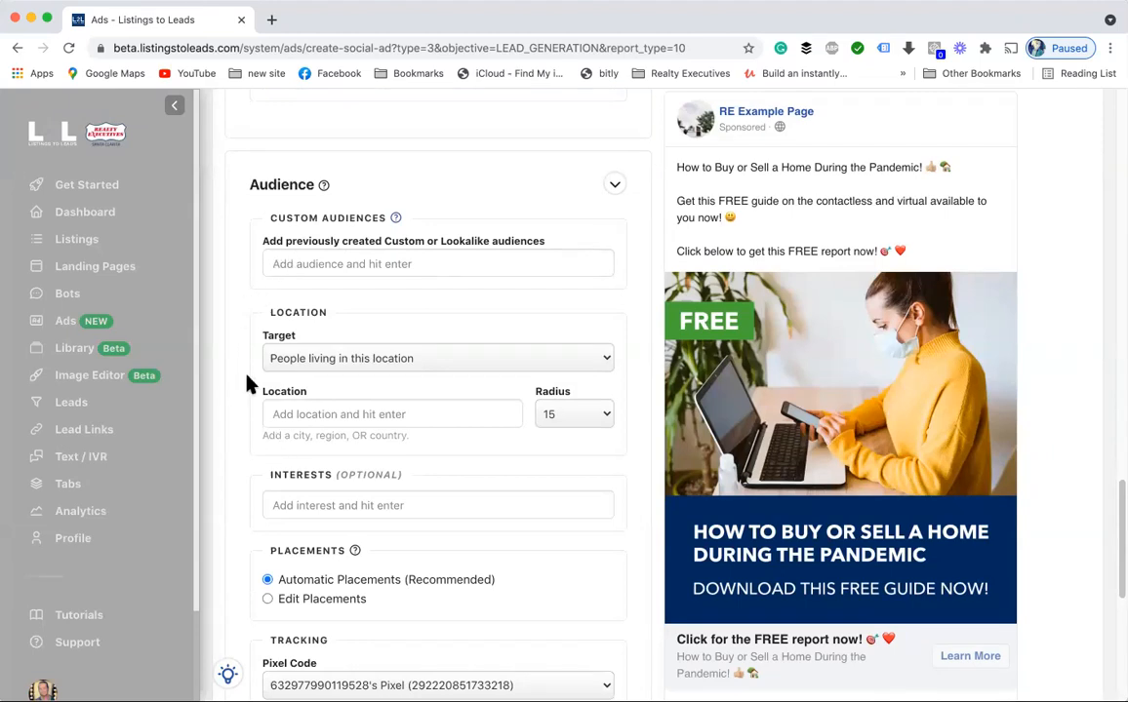
scroll(263, 409, "down", 3)
left_click(357, 255)
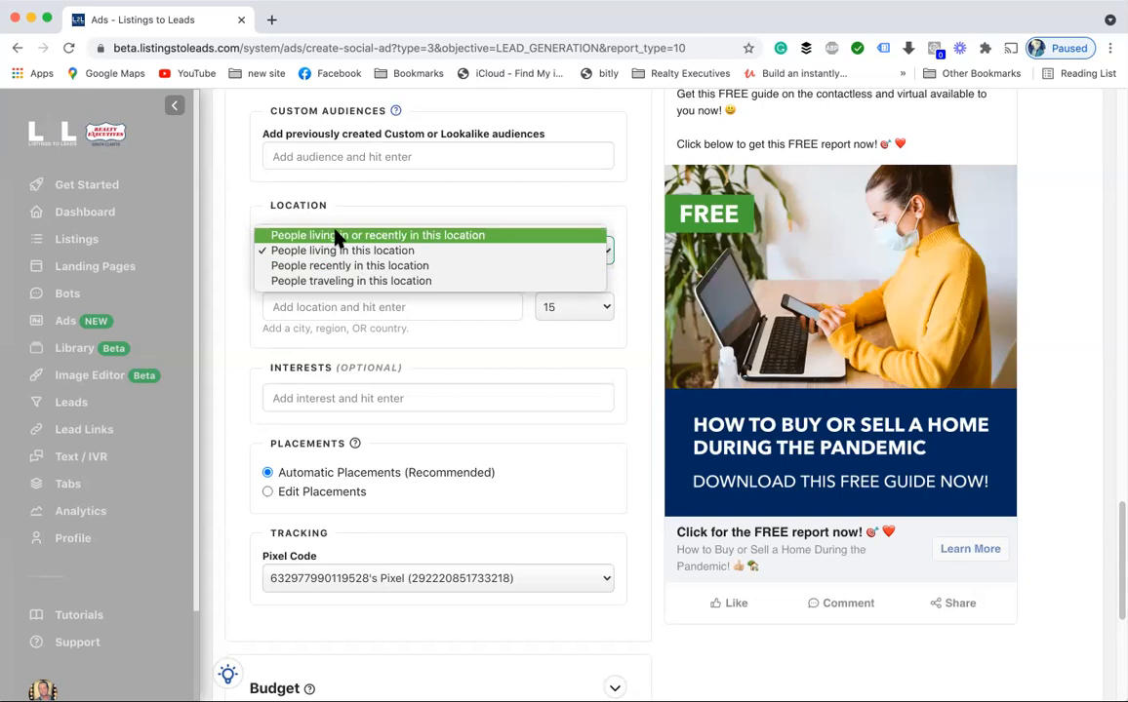
left_click(339, 252)
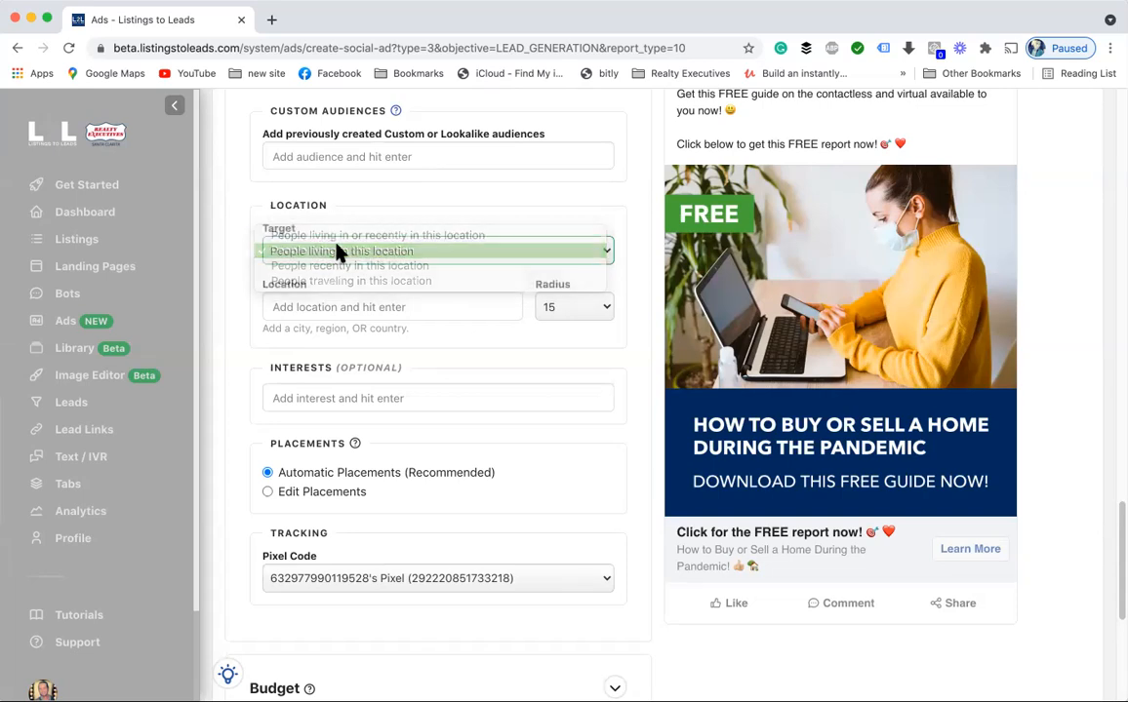
Add Santa Clarita, California, United States as the audience location with a radius of 15
left_click(292, 306)
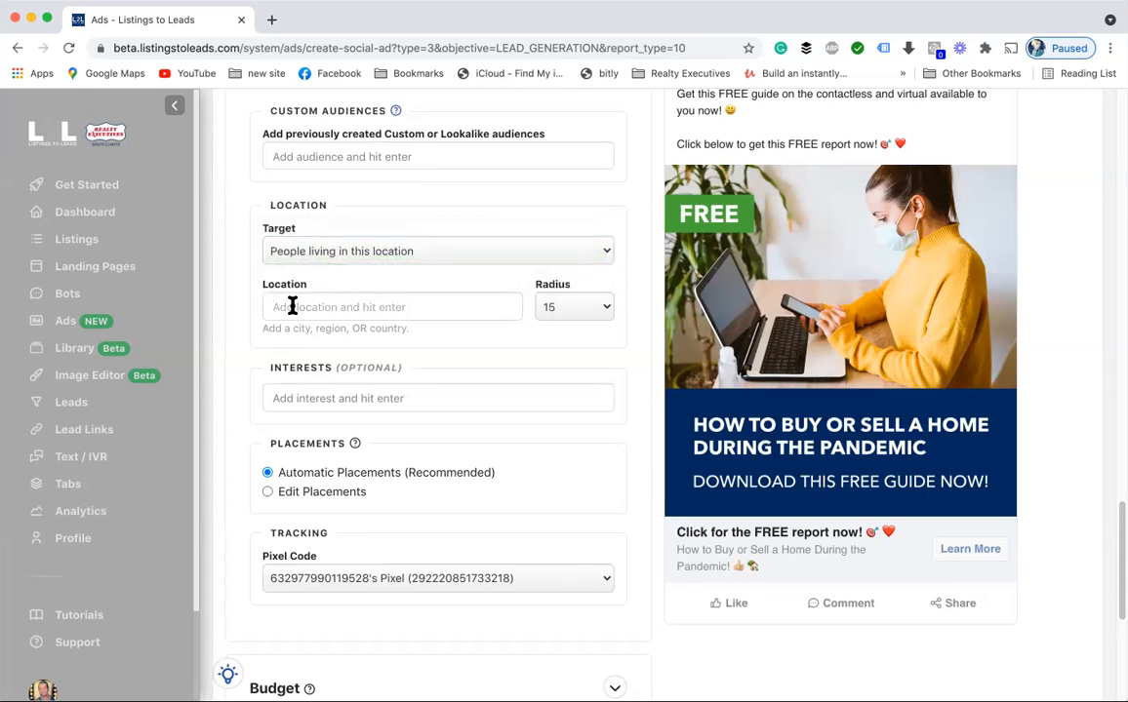
type("Santa Cl")
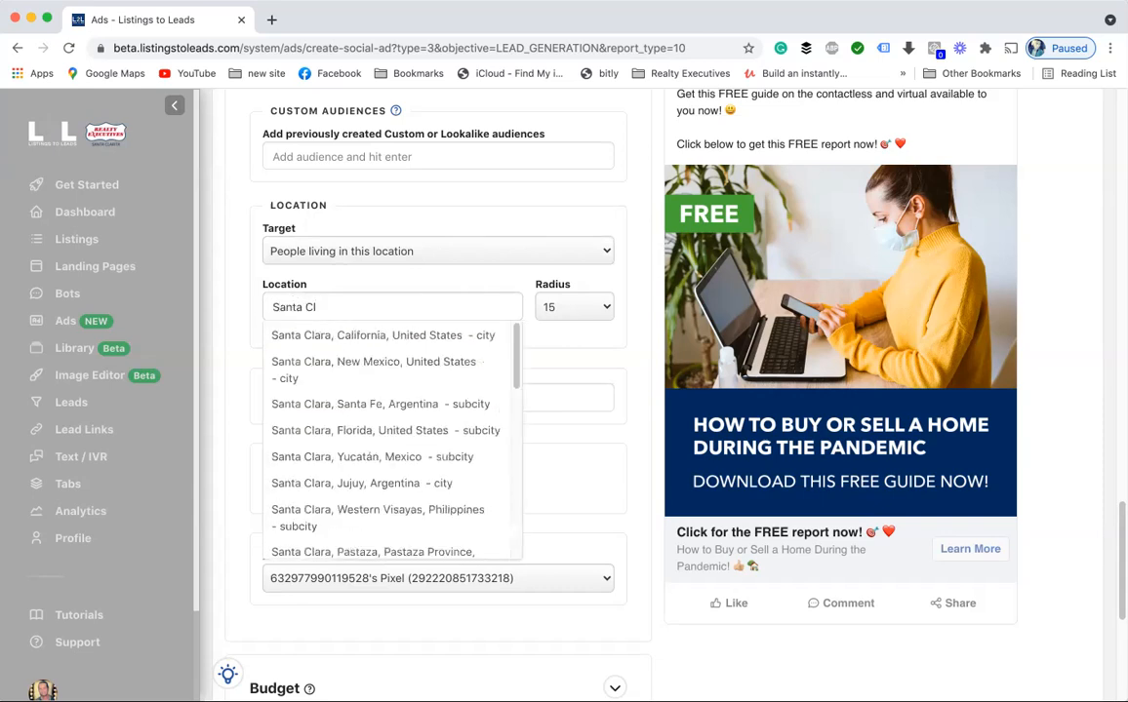
type("arita")
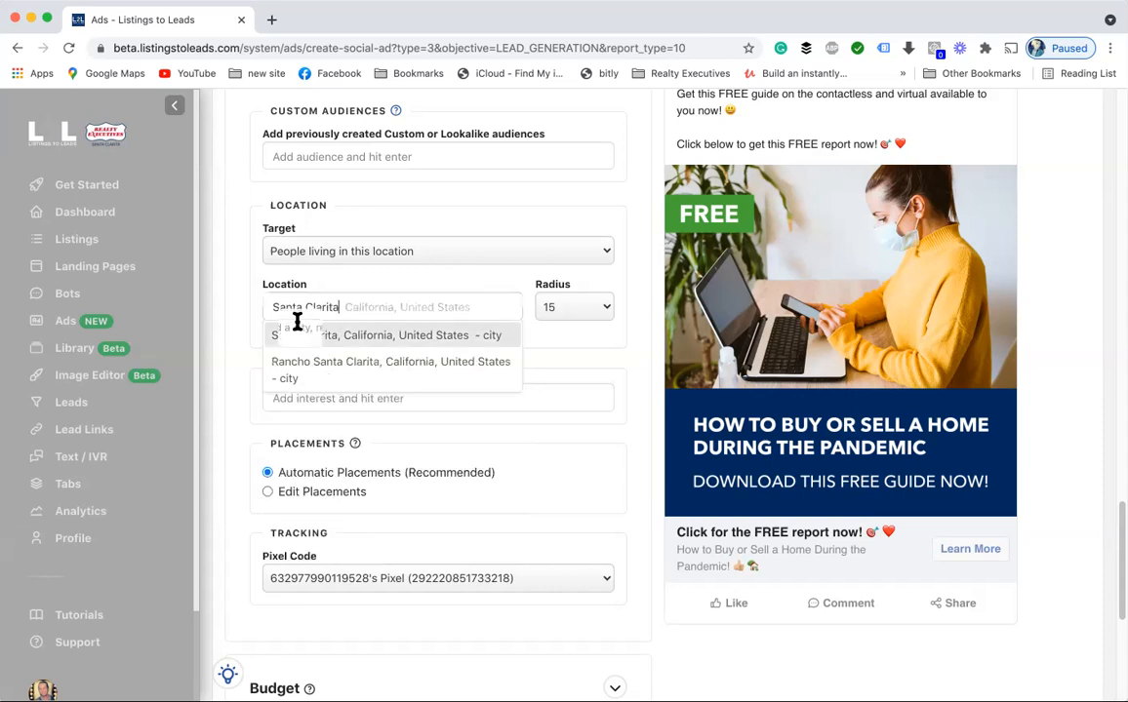
left_click(294, 327)
left_click(579, 284)
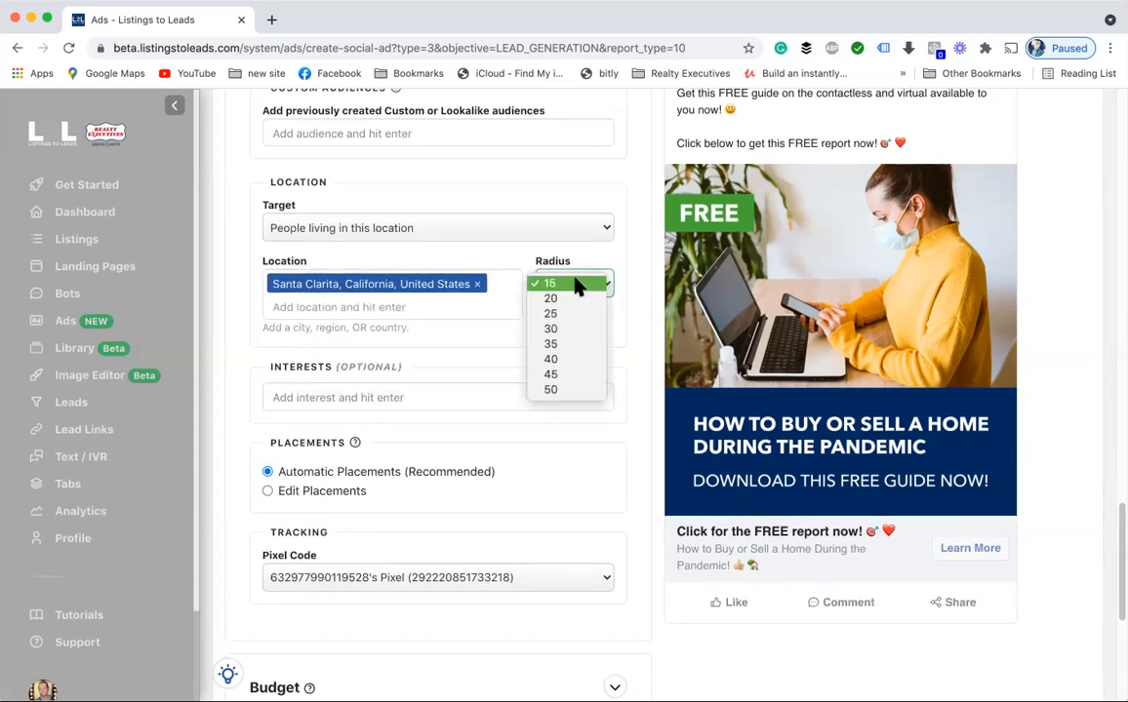
left_click(578, 284)
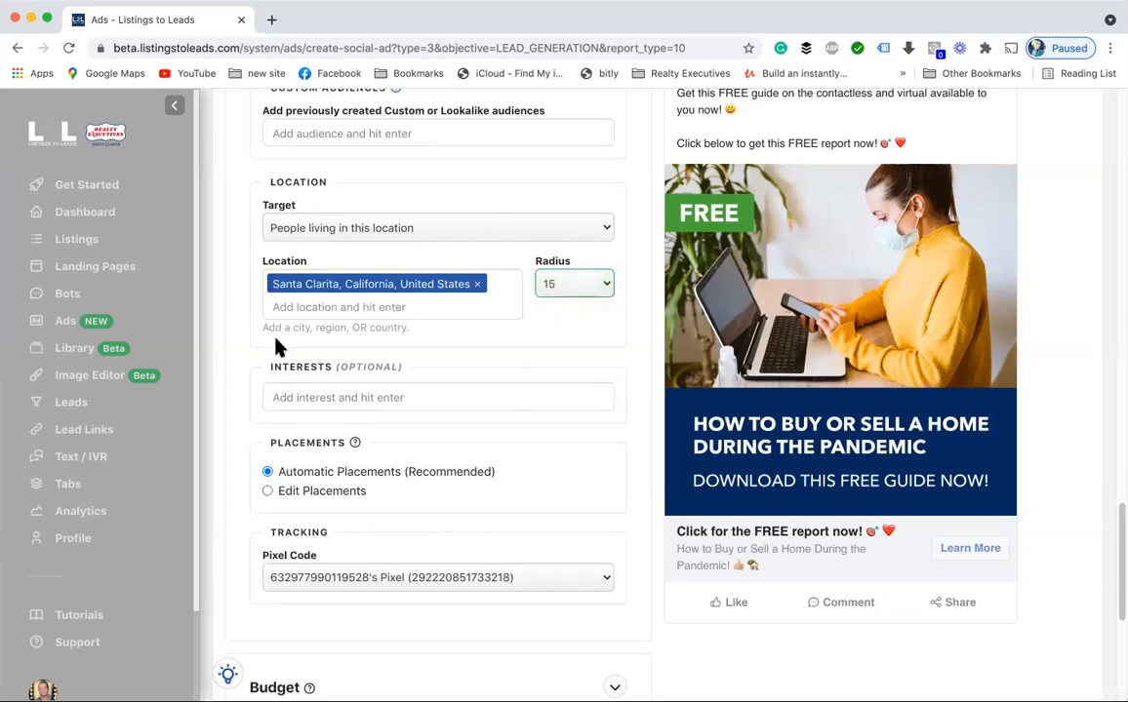
Review the ad's optional interests, placements and tracking pixel, along with its budget and schedule settings
scroll(244, 380, "down", 1)
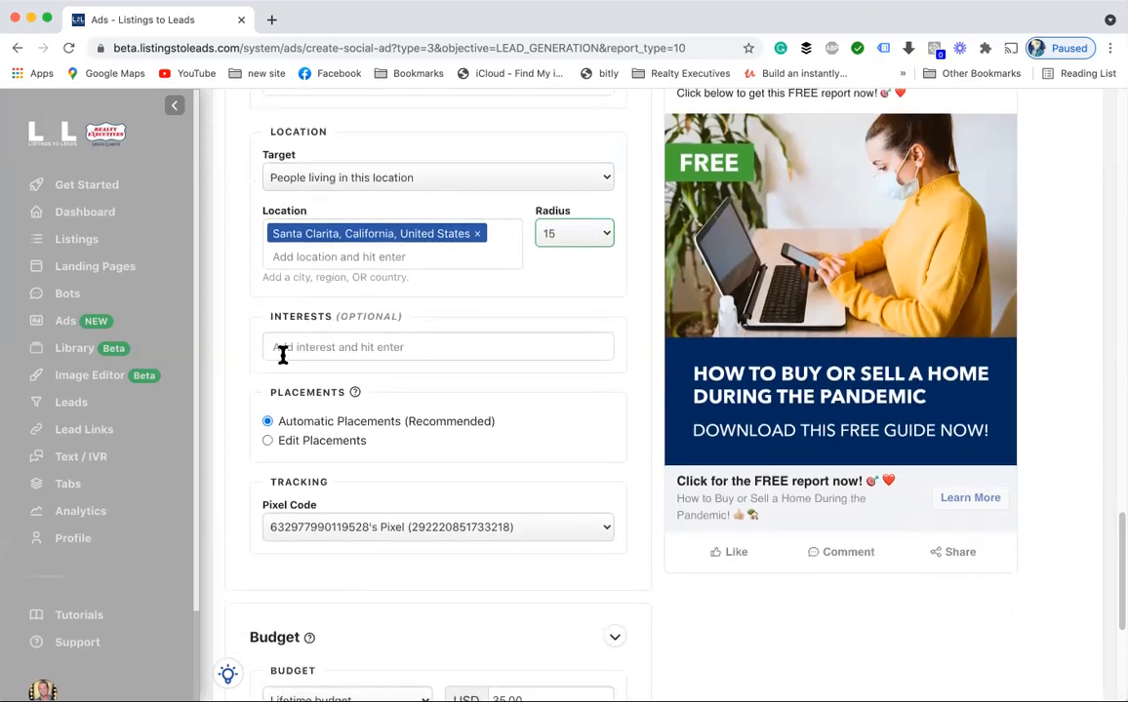
left_click(420, 314)
scroll(252, 369, "down", 3)
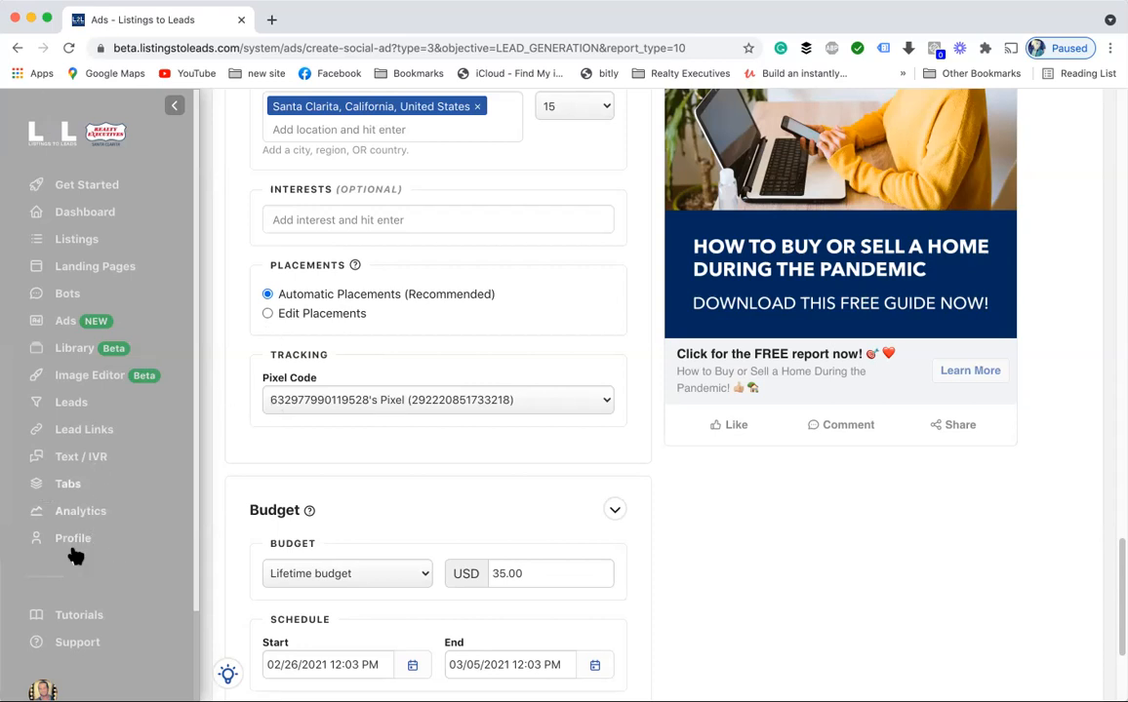
scroll(314, 439, "down", 2)
scroll(314, 439, "down", 2)
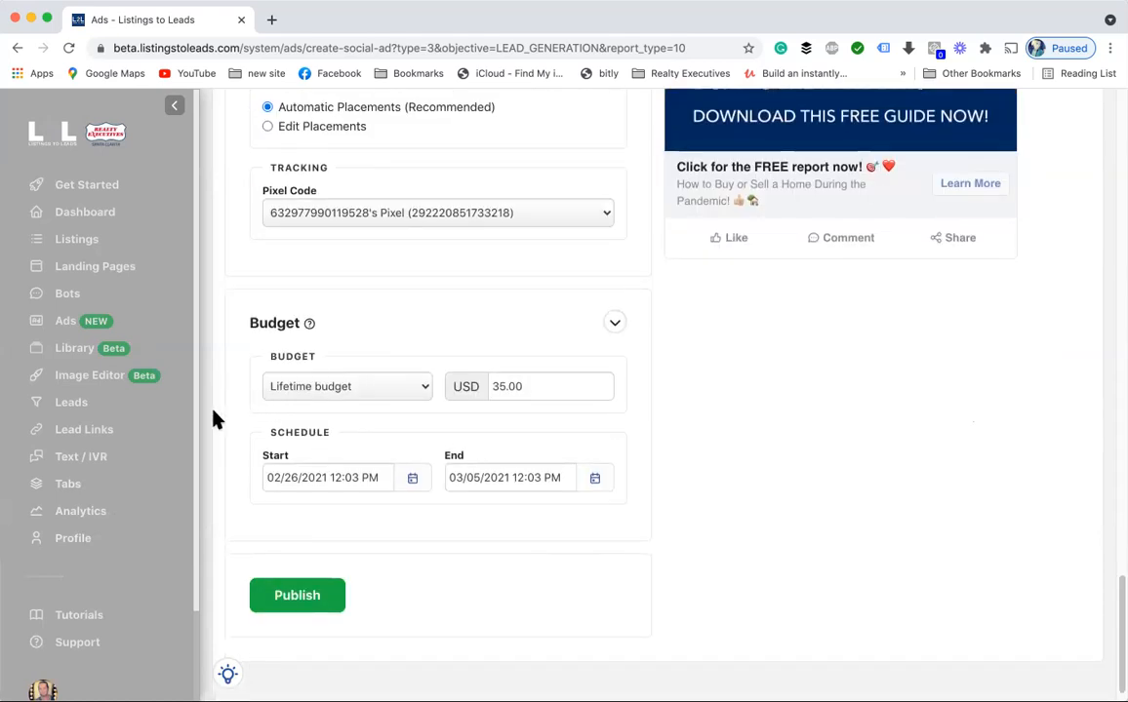
Try the Daily Budget option and return the budget type to Lifetime budget
left_click(287, 394)
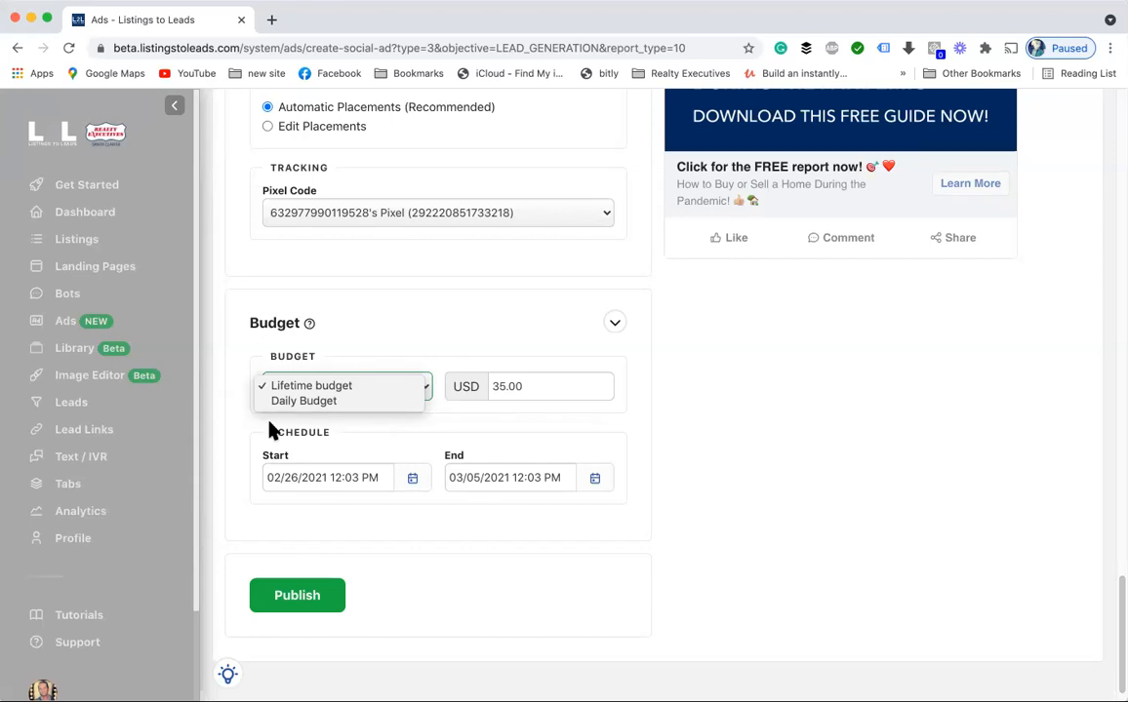
left_click(322, 400)
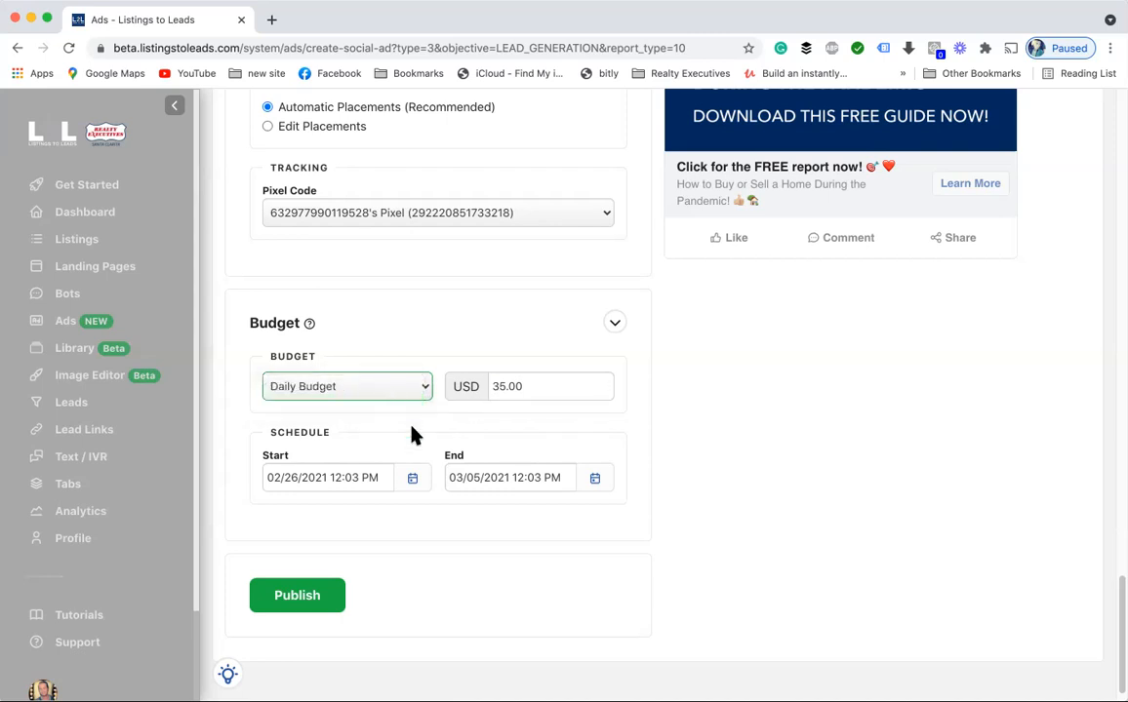
left_click(322, 387)
left_click(312, 372)
Go back to the ad's Instant Form section
scroll(561, 535, "up", 10)
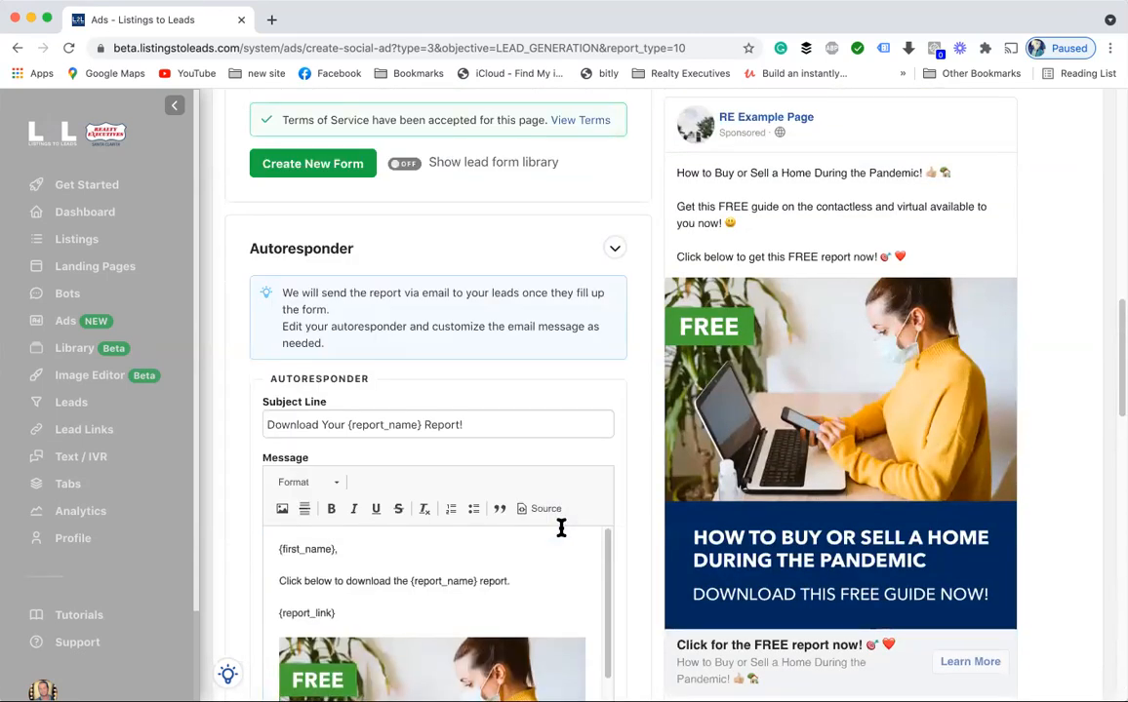
scroll(435, 235, "up", 4)
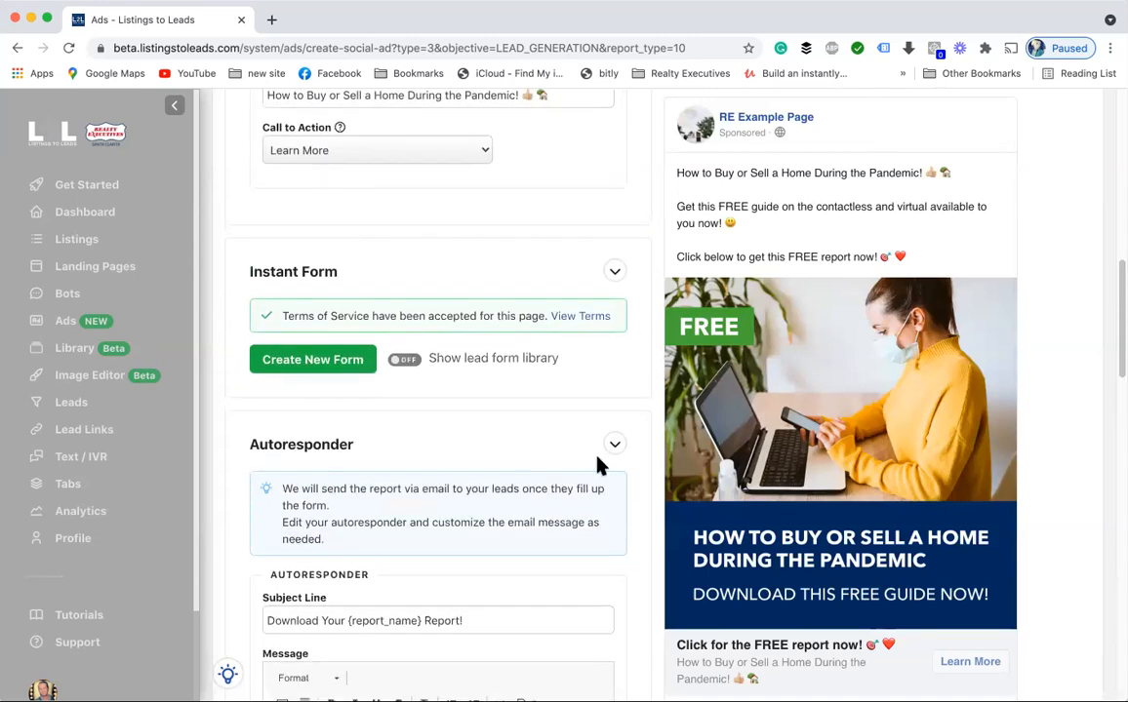